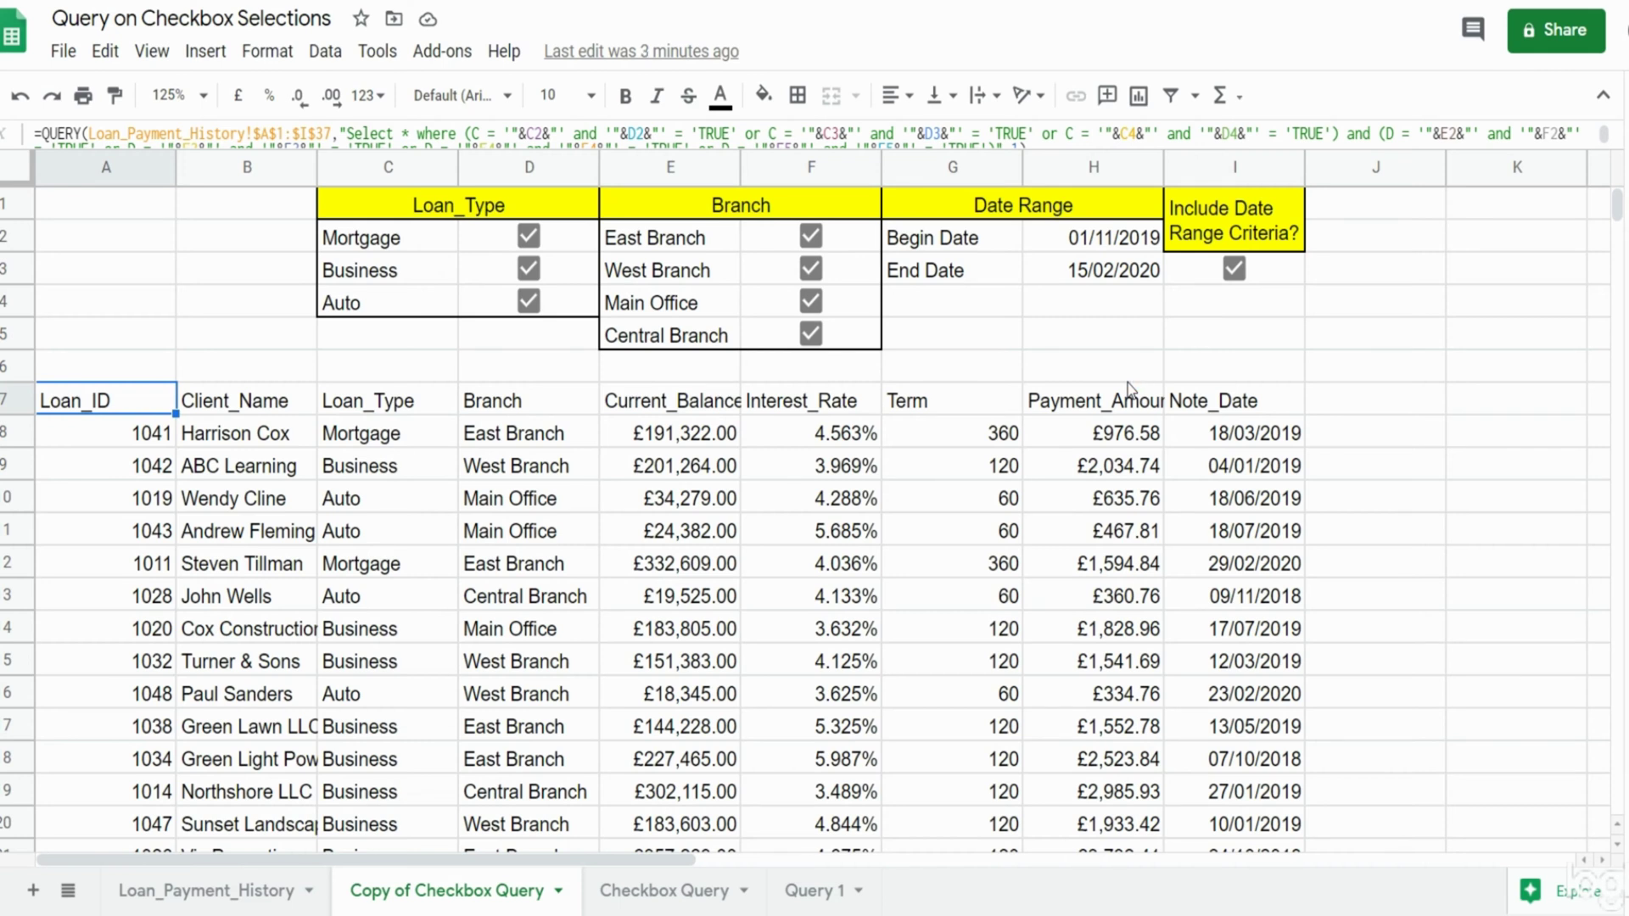
left_click(1237, 402)
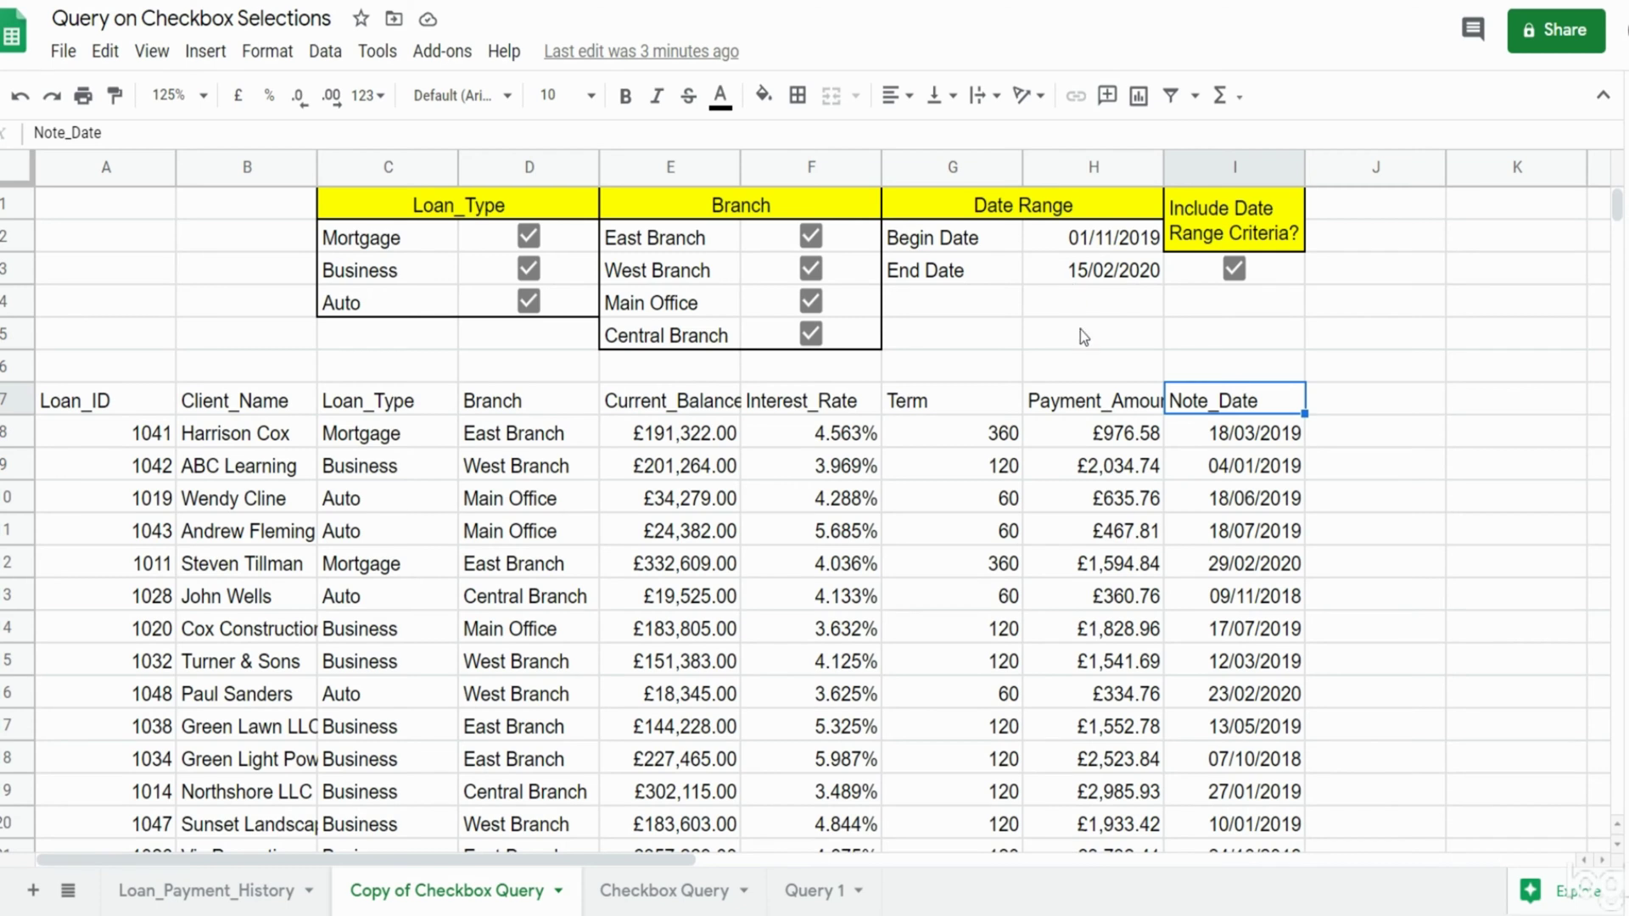
left_click(1235, 270)
left_click(1235, 270)
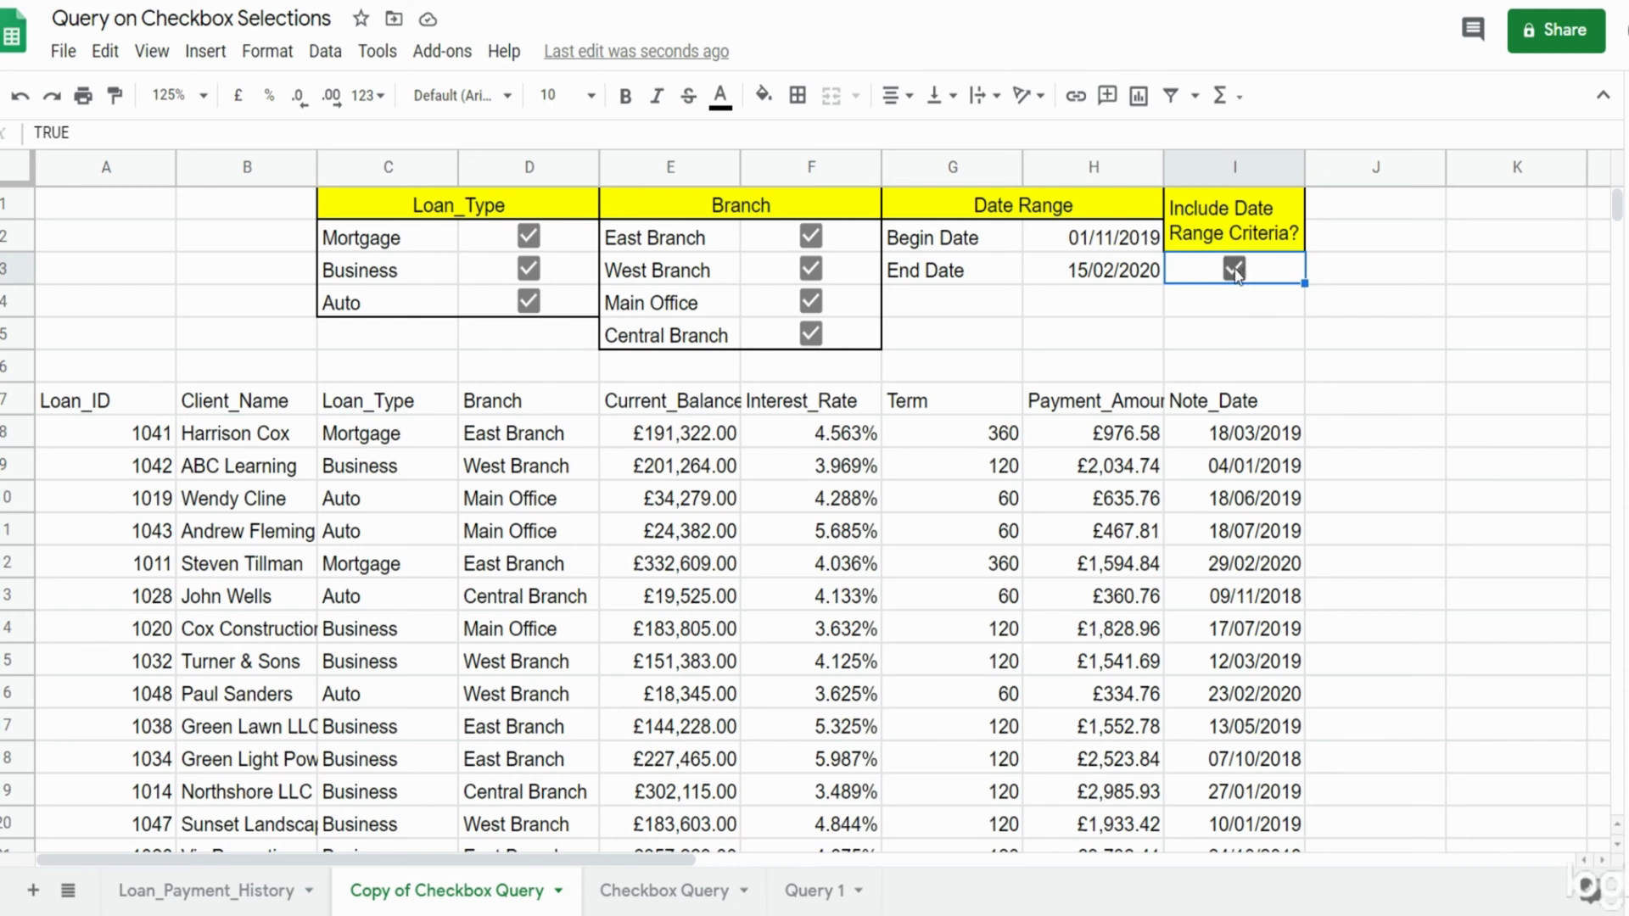
Extend the where clause of the QUERY formula in A7 with and I >= date ' after the branch criteria
left_click(141, 399)
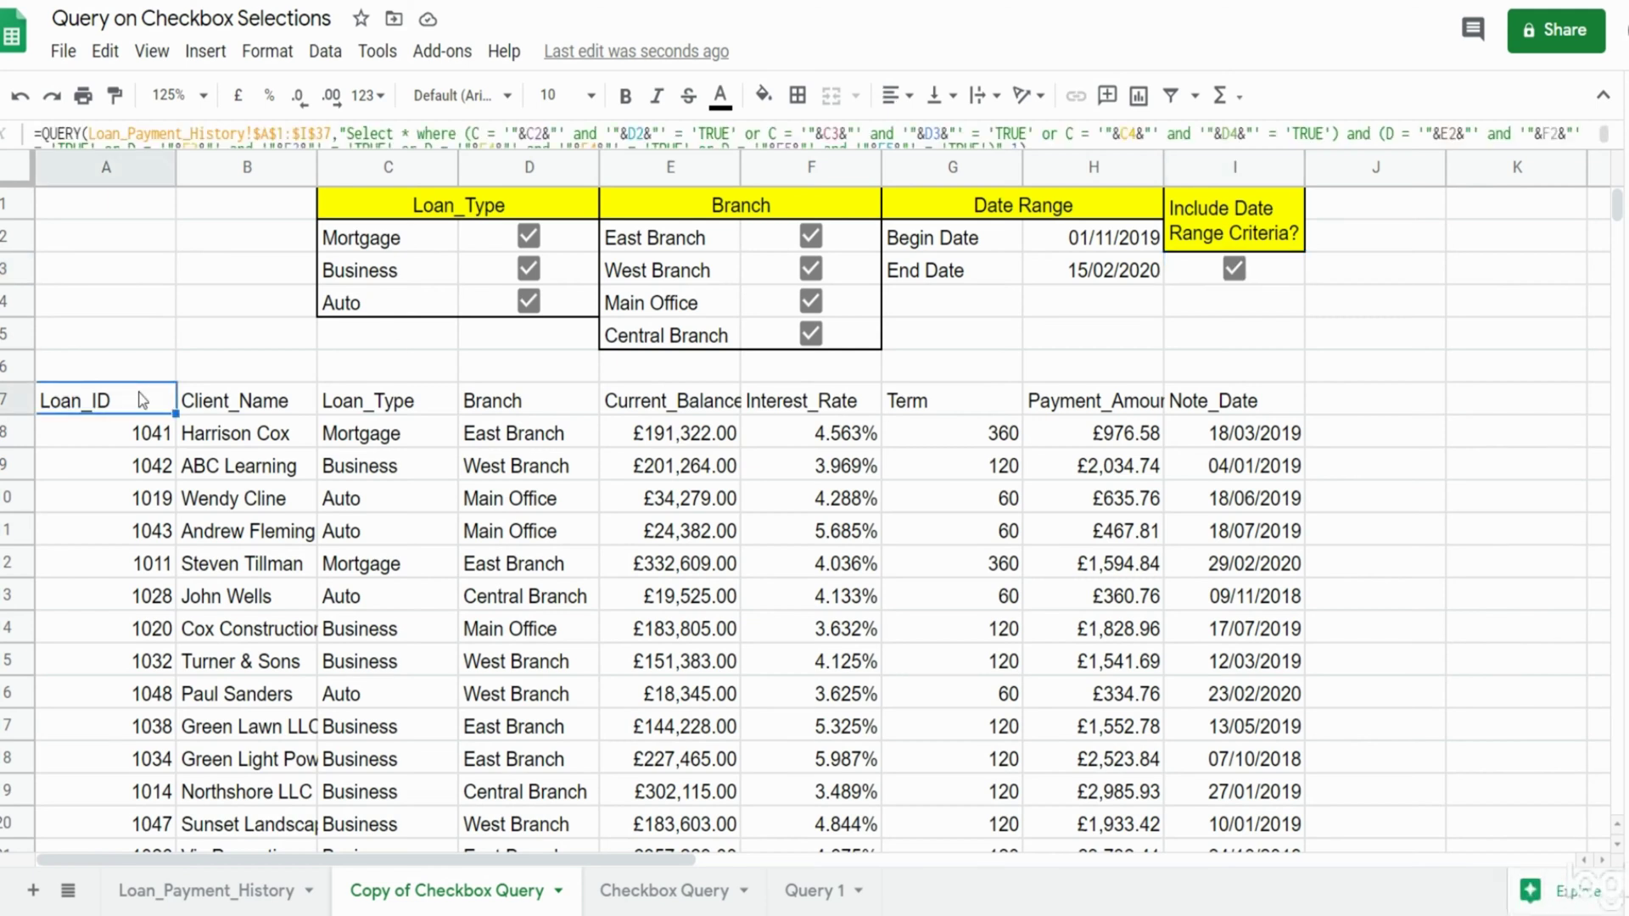
double_click(141, 400)
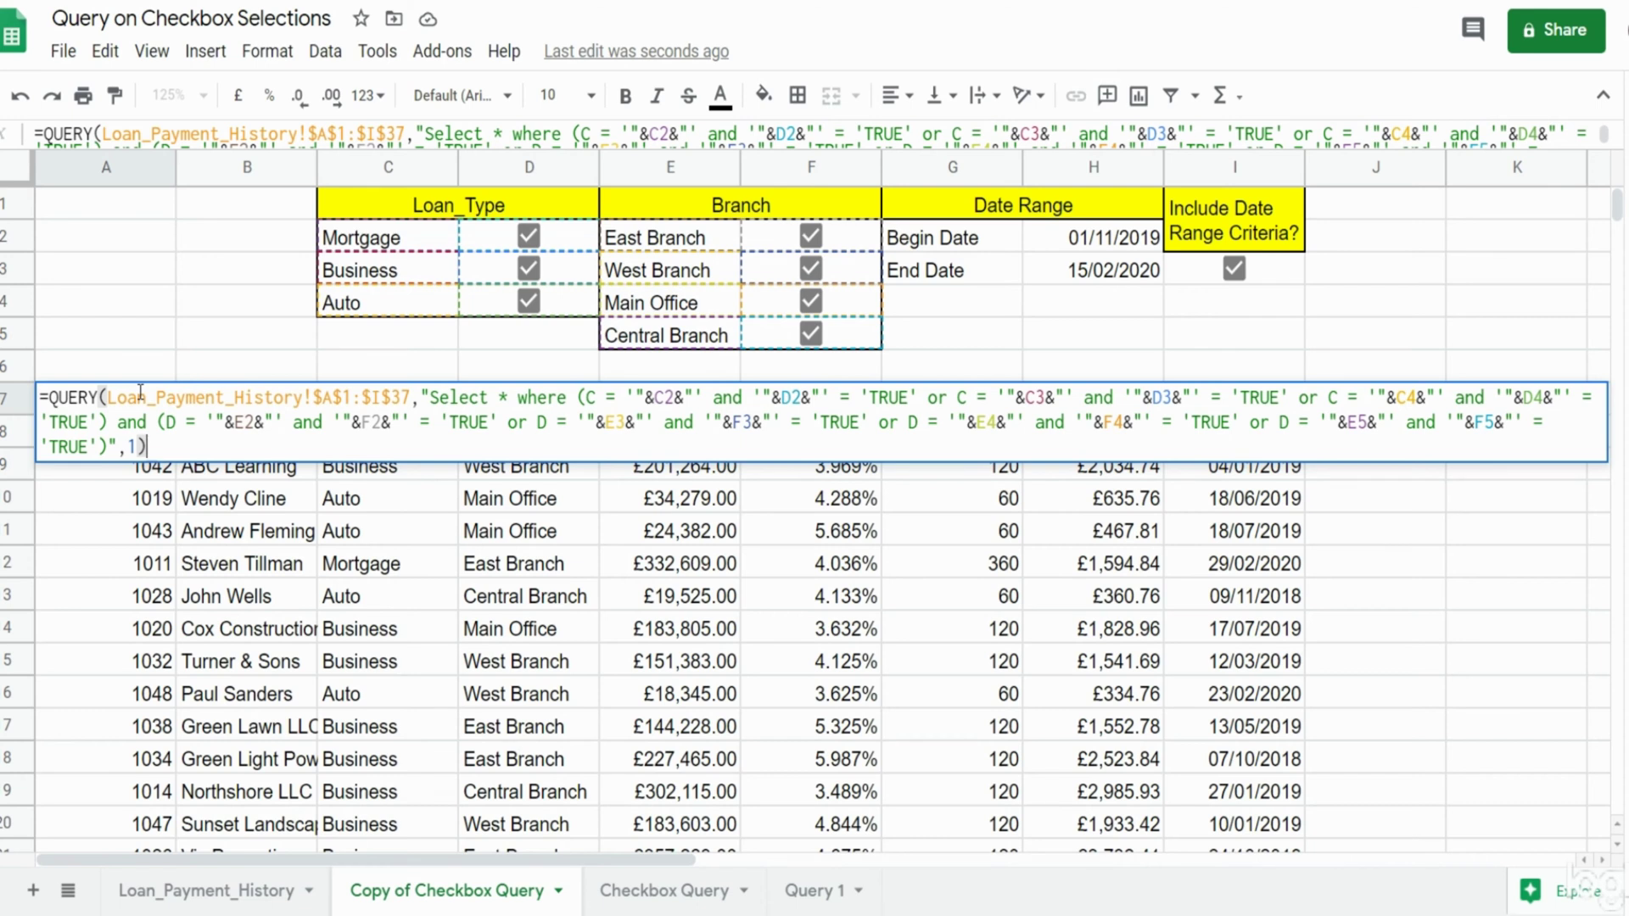
left_click(118, 447)
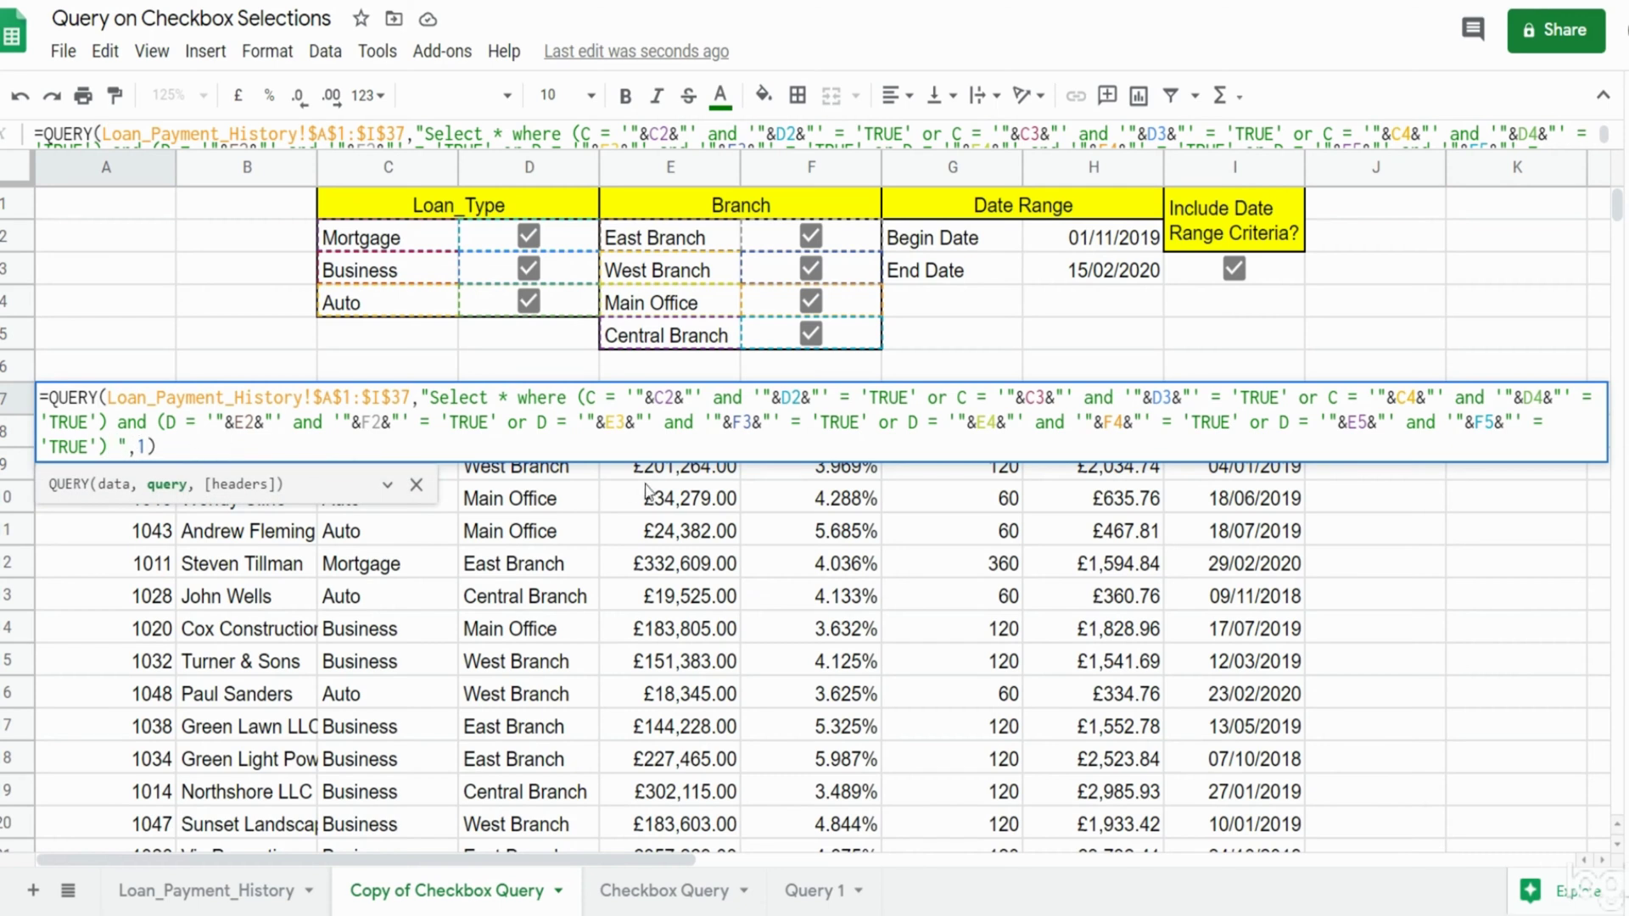
type("and")
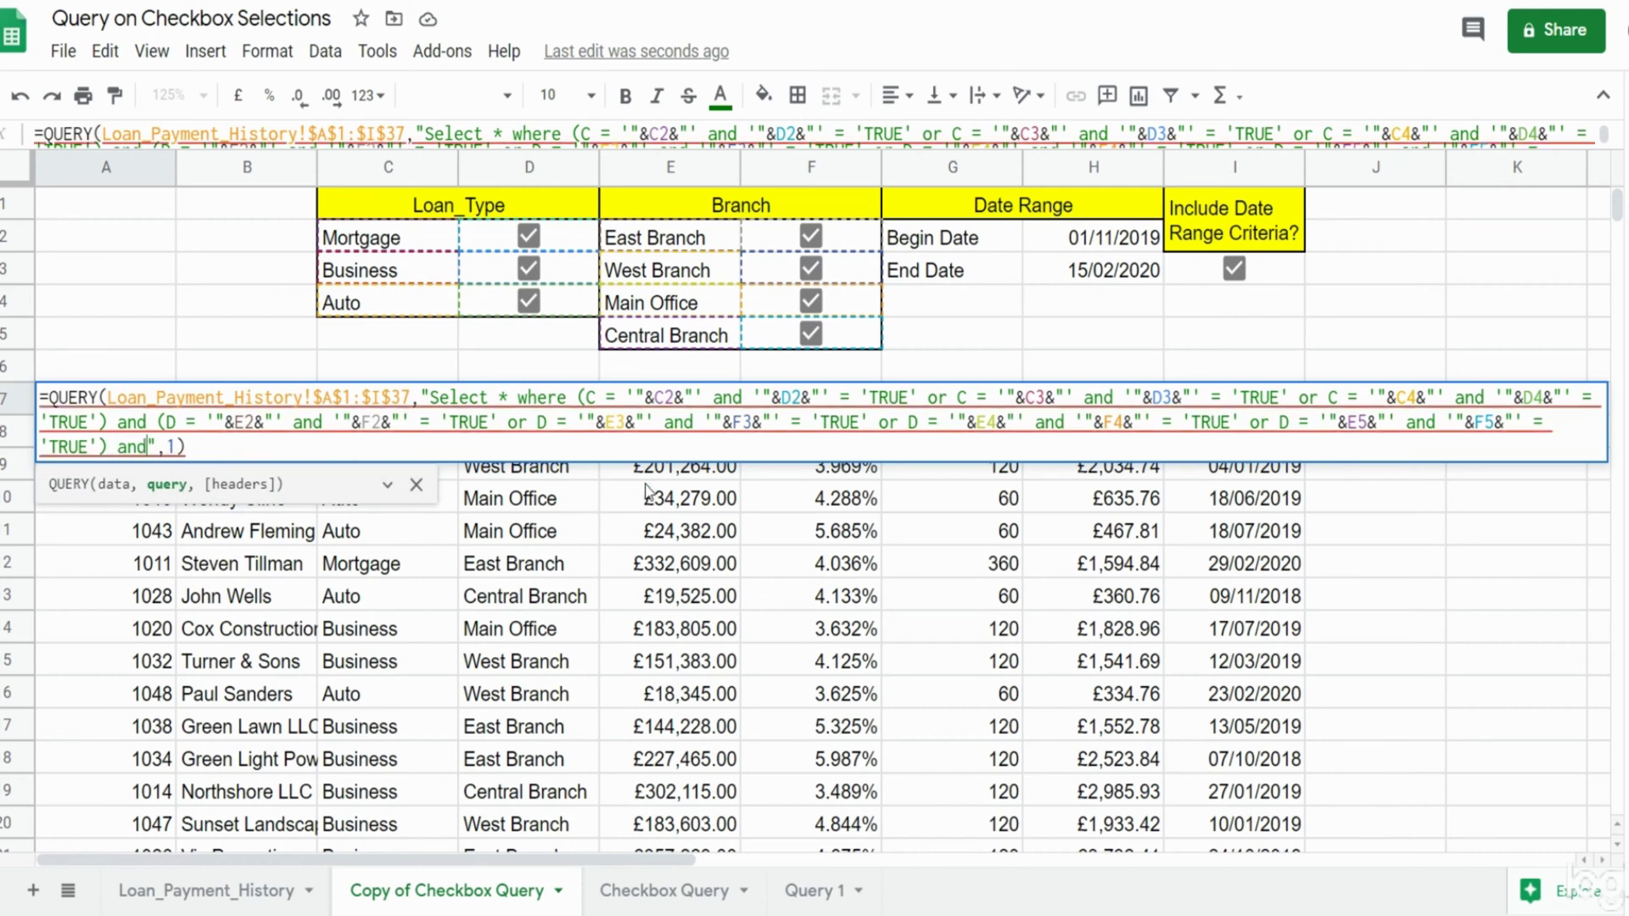
type(" I")
type(">=")
type("'")
mouse_move(214, 444)
left_click(196, 446)
type("date")
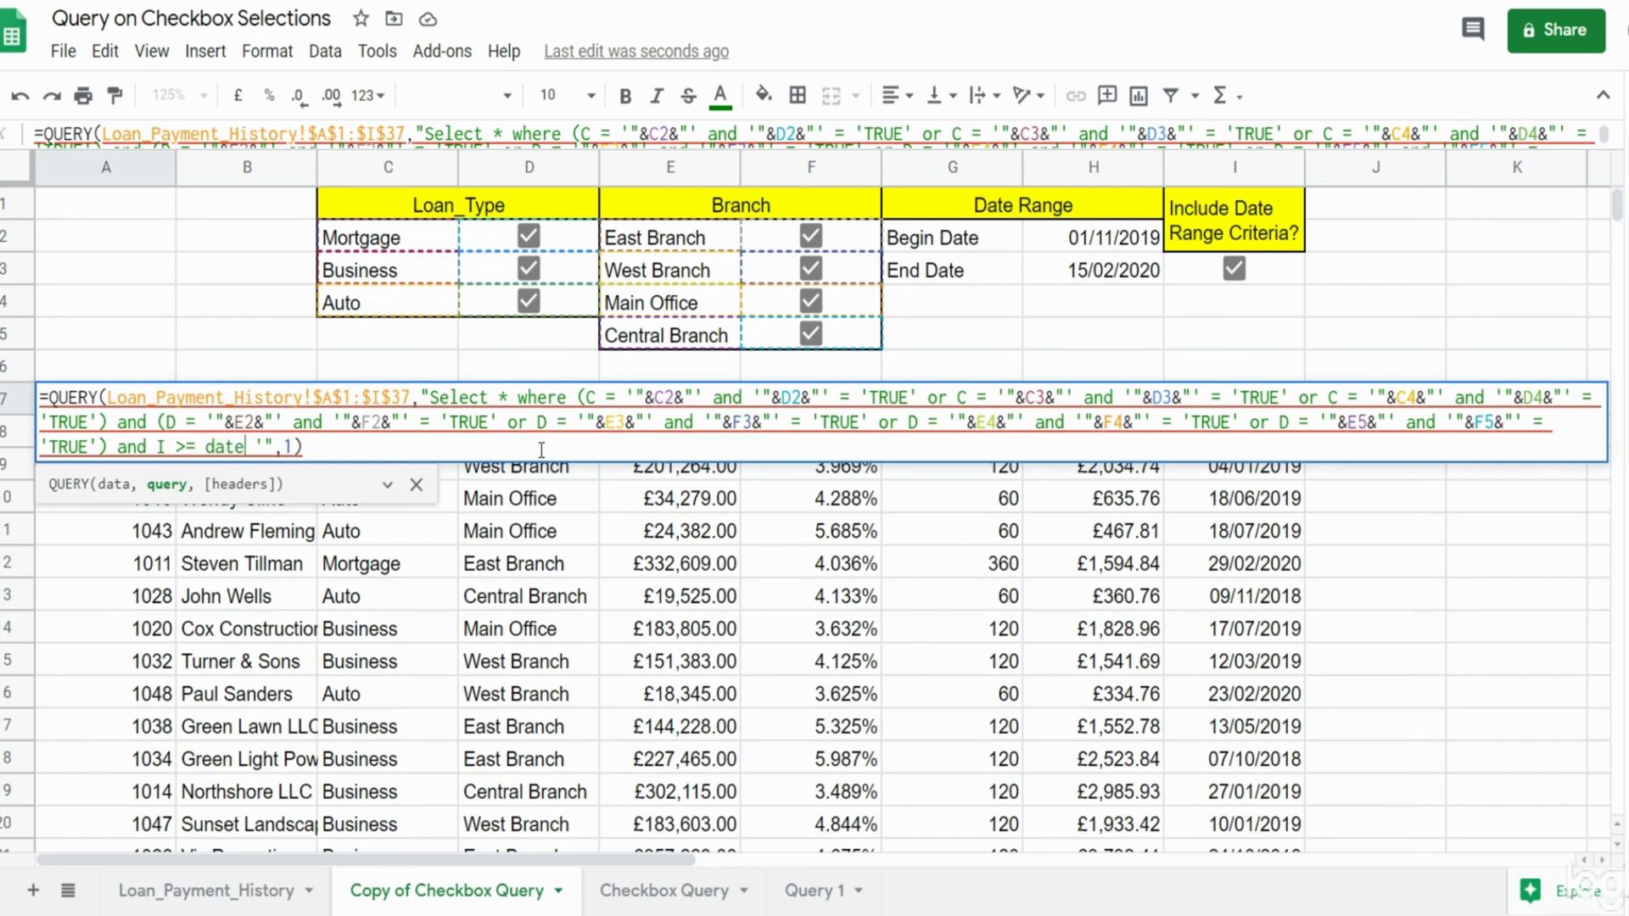
Concatenate a TEXT function that takes the begin date in H2 after the opening quote of the date condition
left_click(278, 447)
type("&")
key("Left")
key("BackSpace")
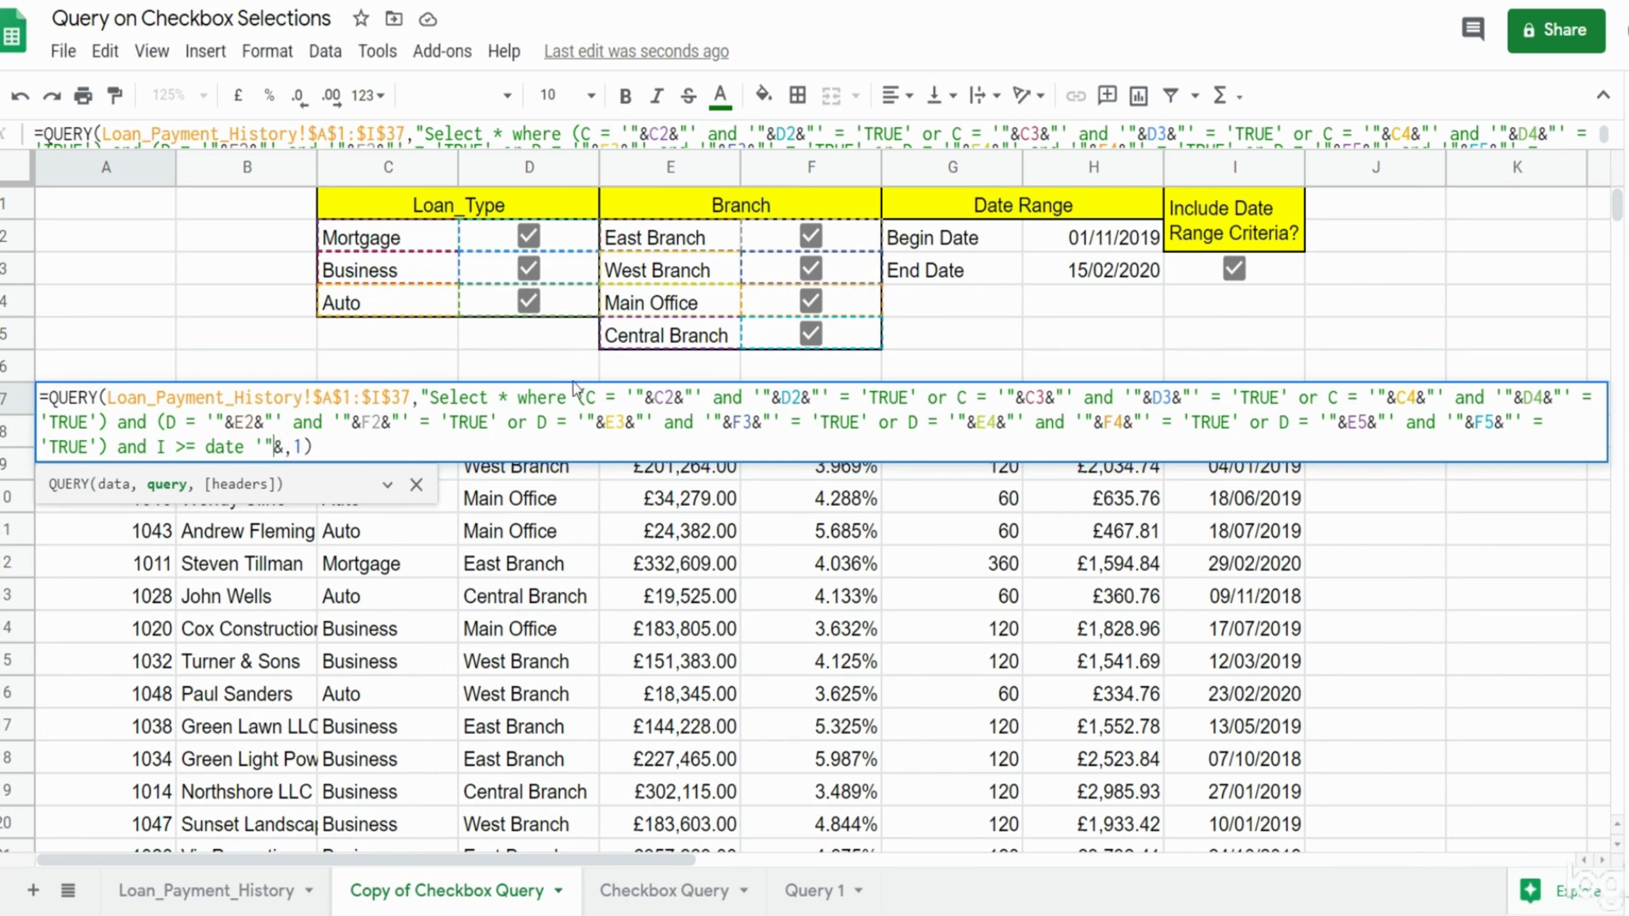
key("Right")
type("Text")
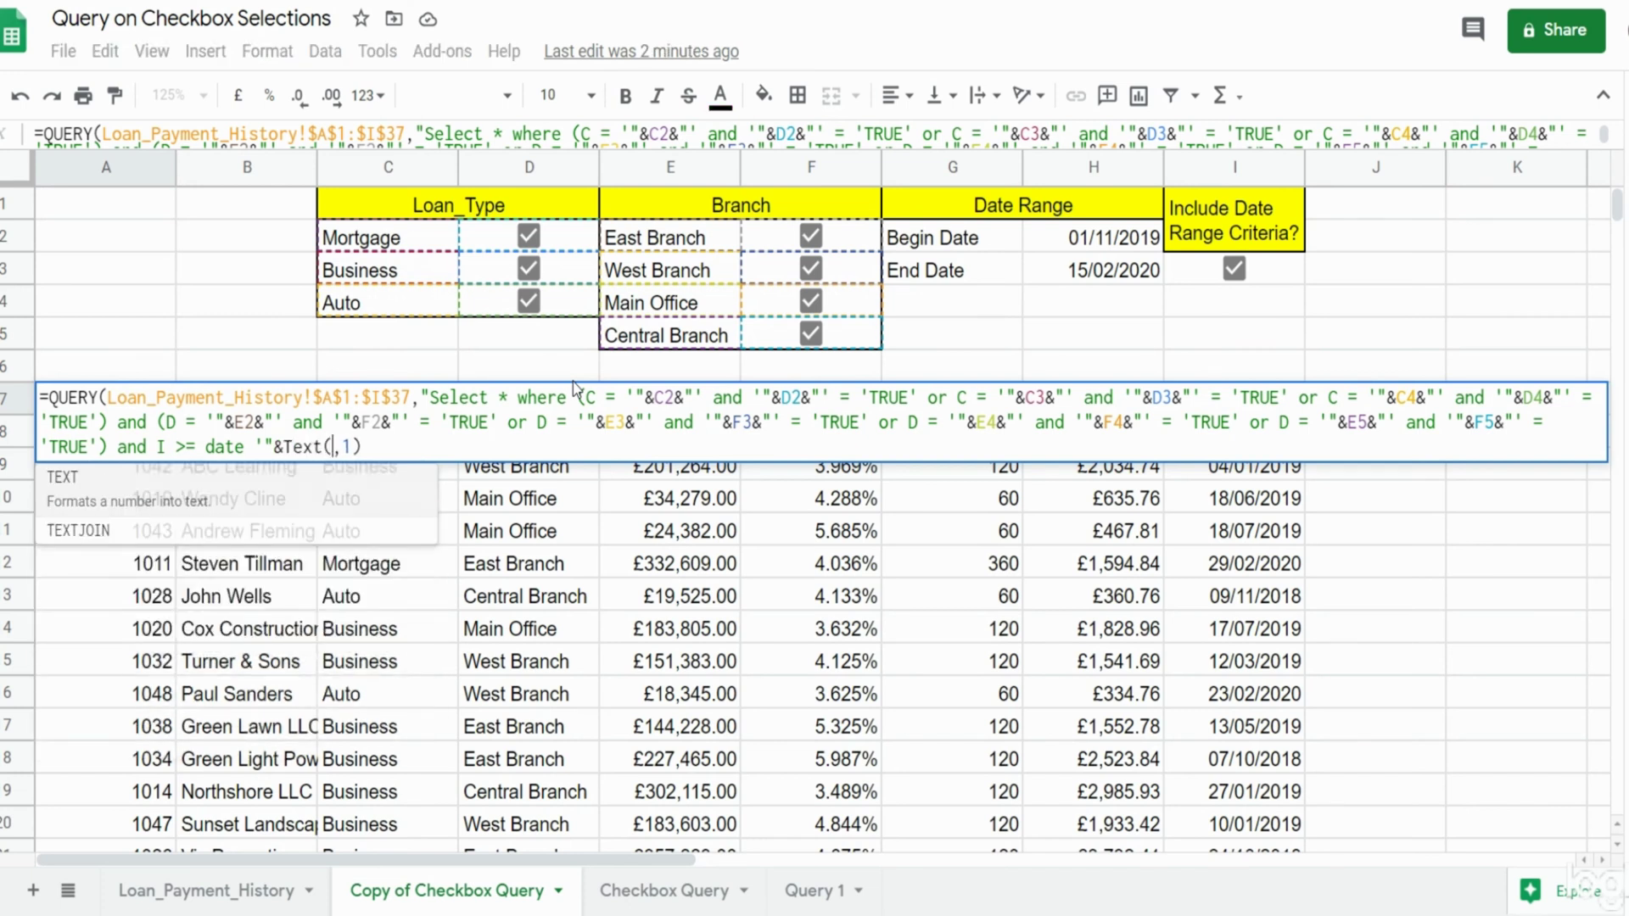
type("(")
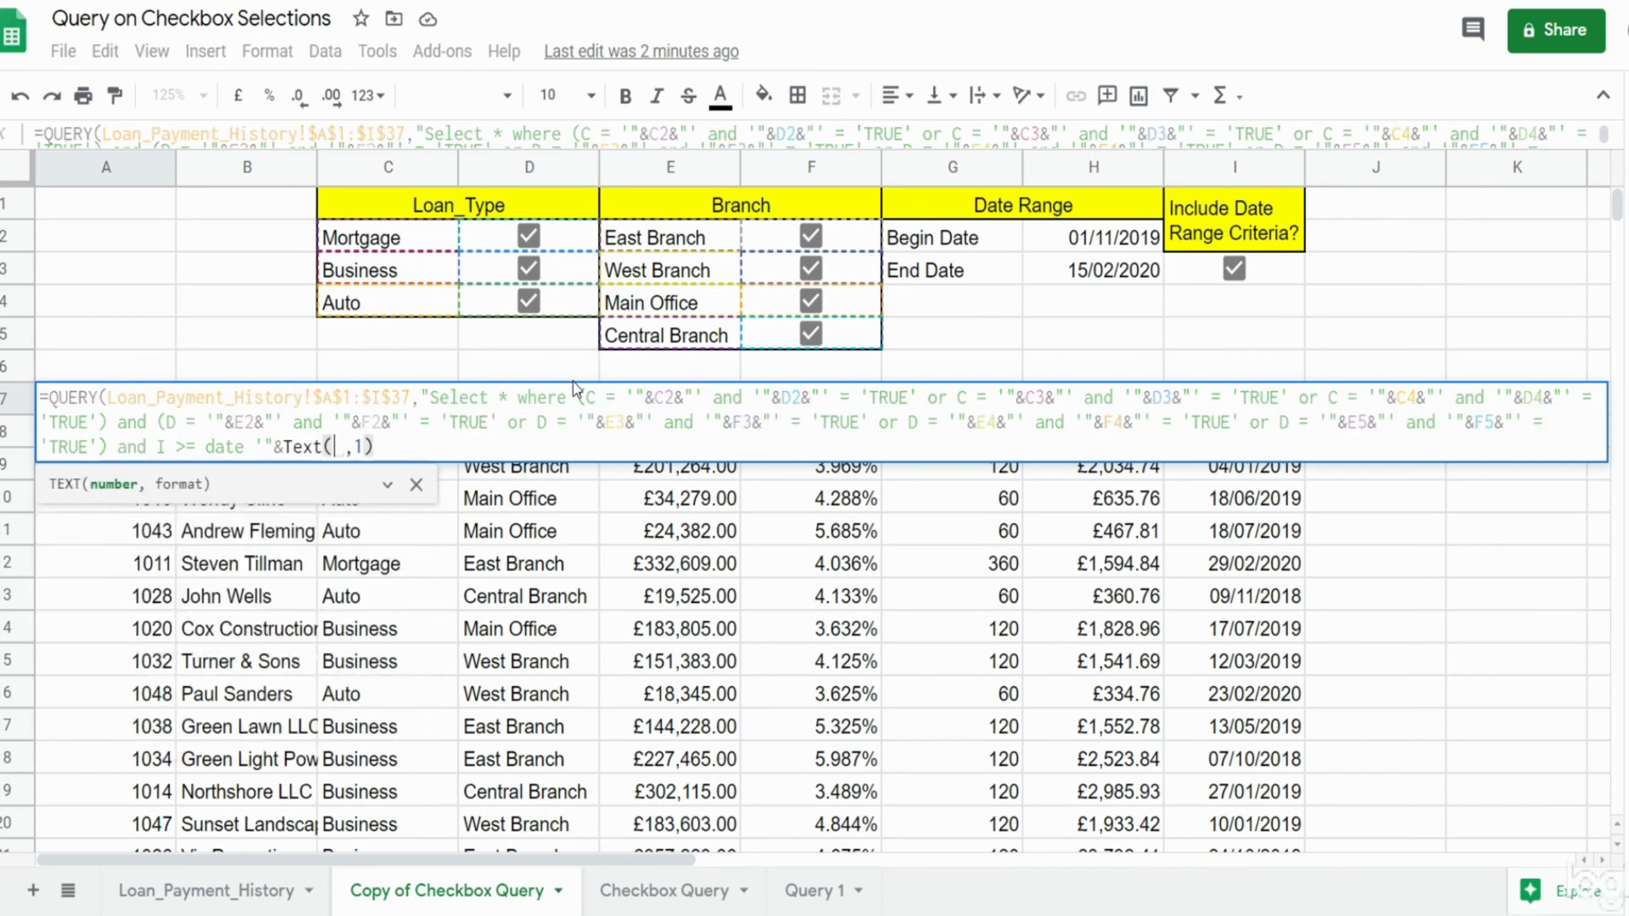
left_click(1107, 246)
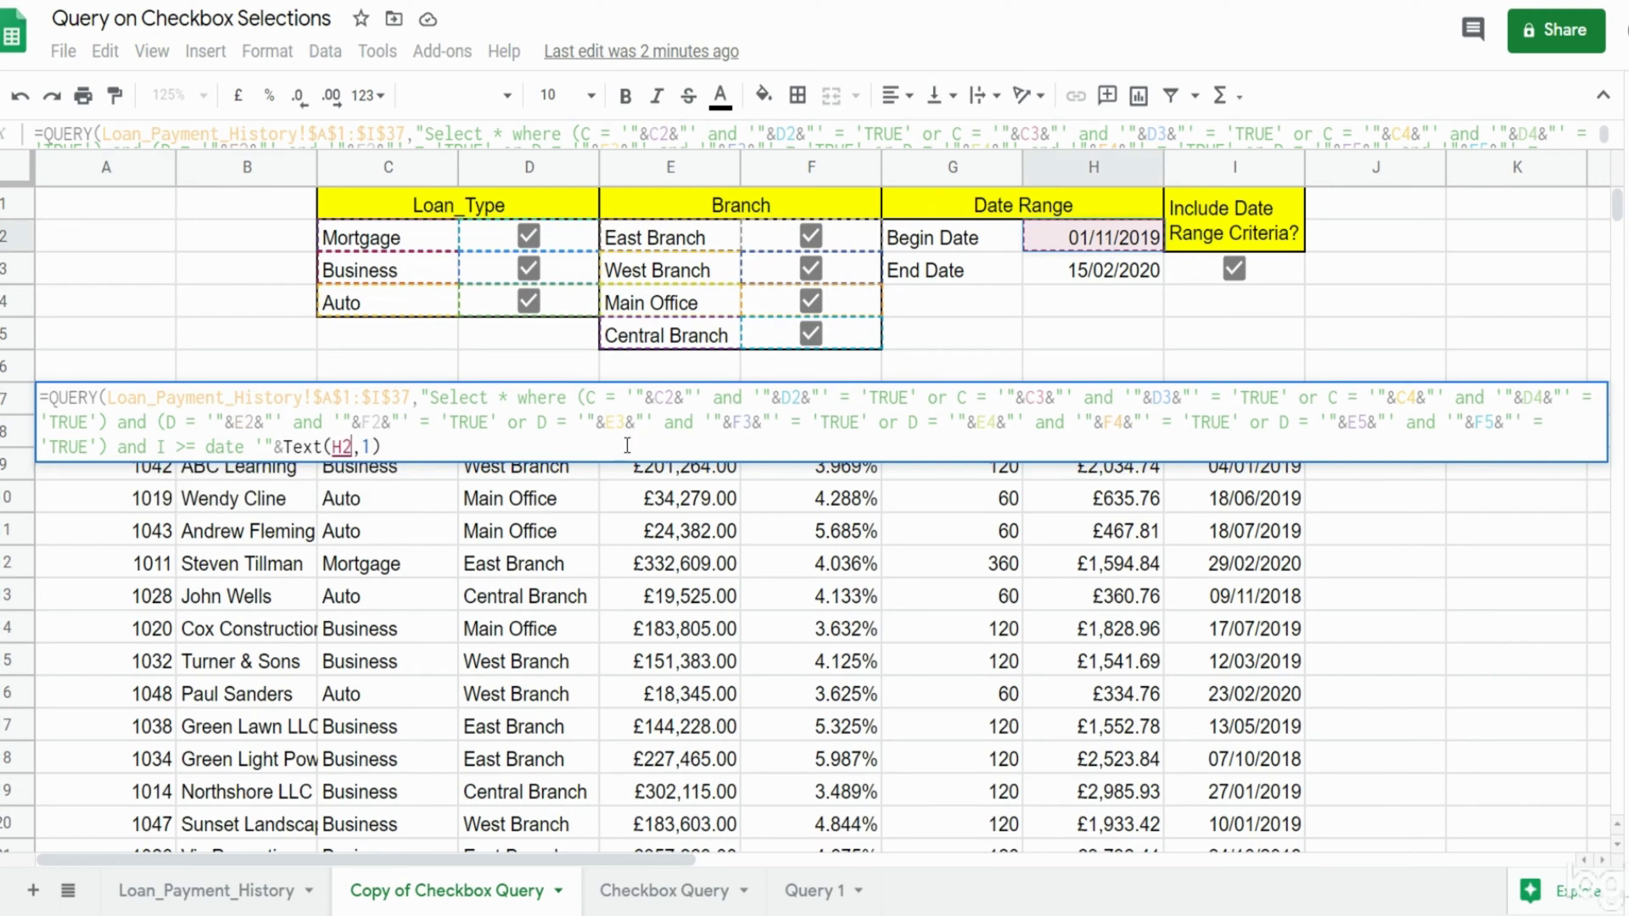
Give the TEXT function the format "yyyy-mm-dd" and close its parenthesis
type(",\"")
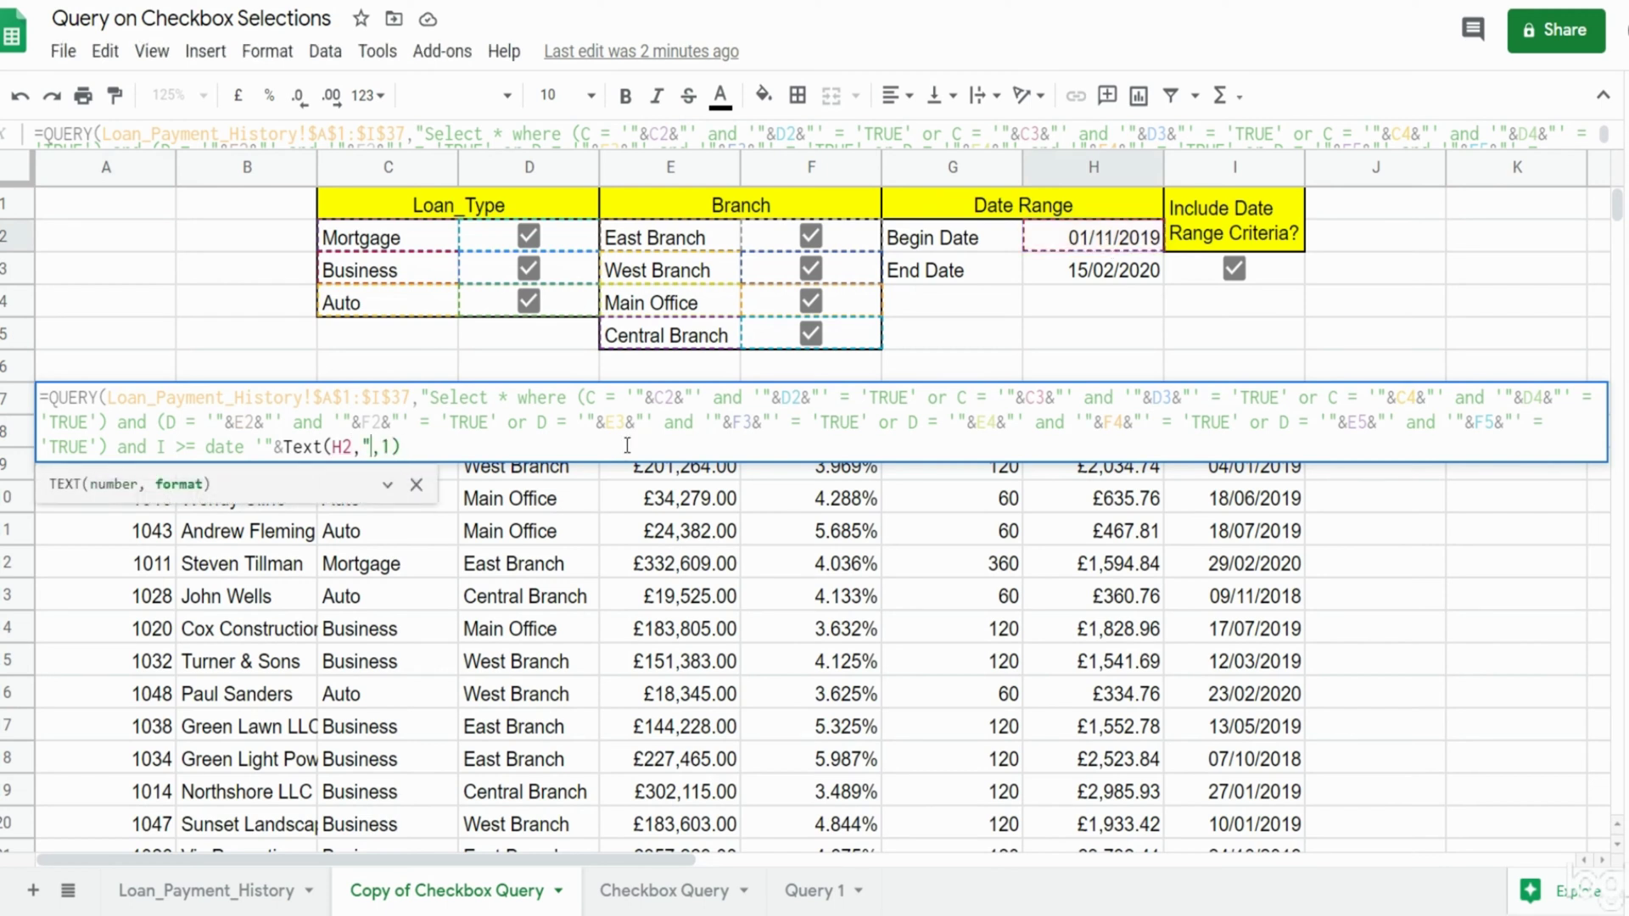
type("yyy")
type("y-")
type("mm")
type("\"")
key("BackSpace")
type("-dd\"")
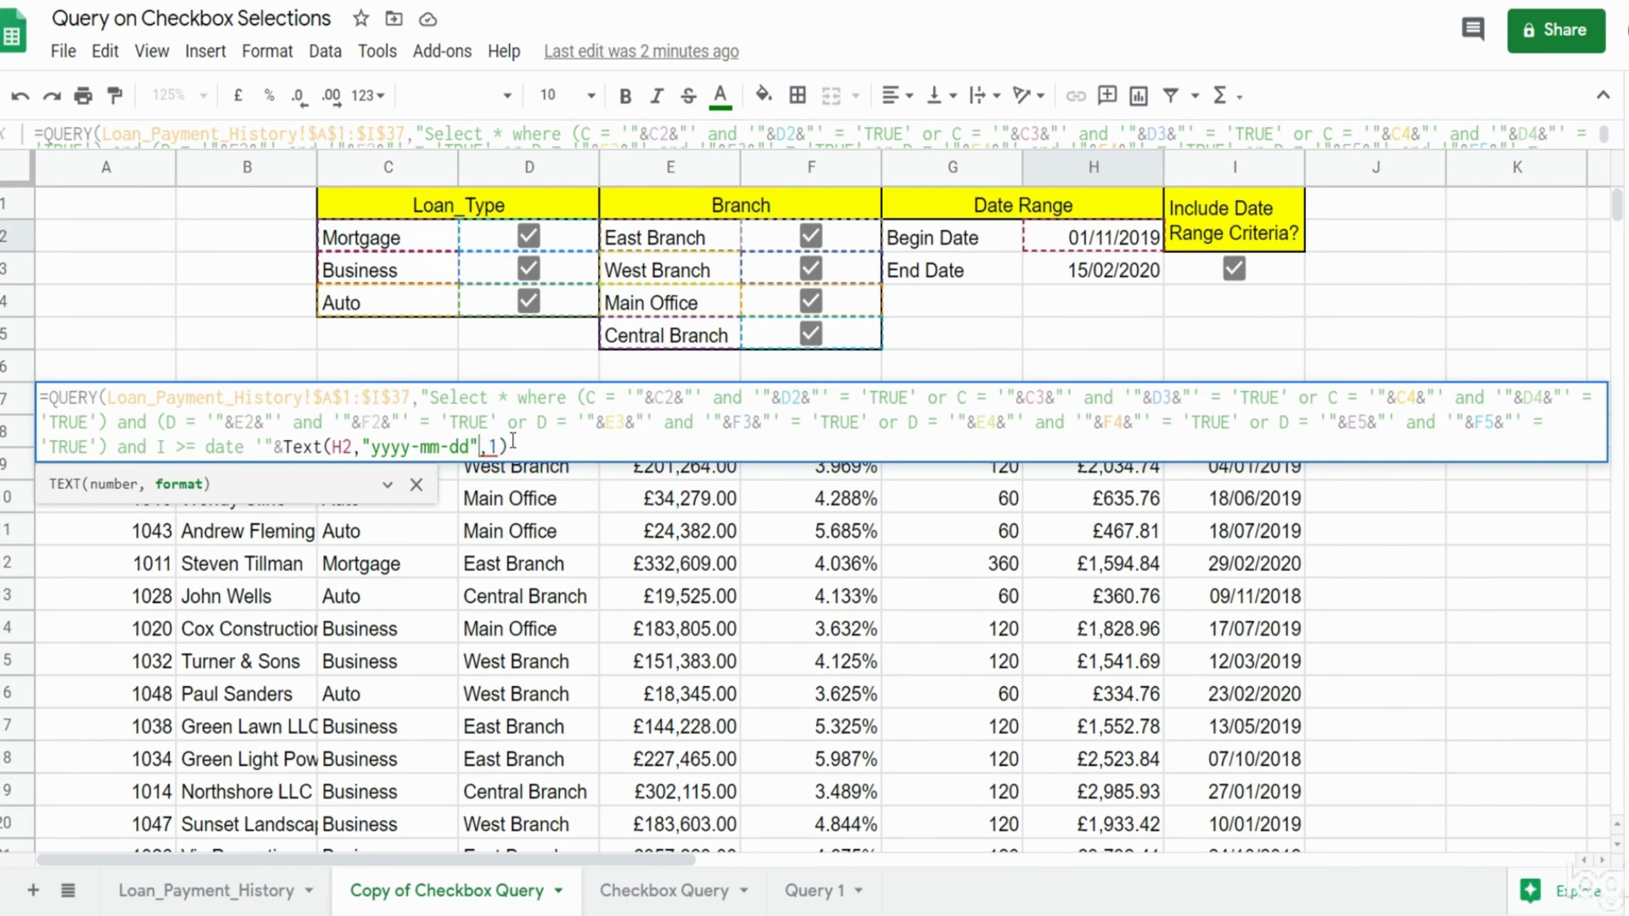
type(")")
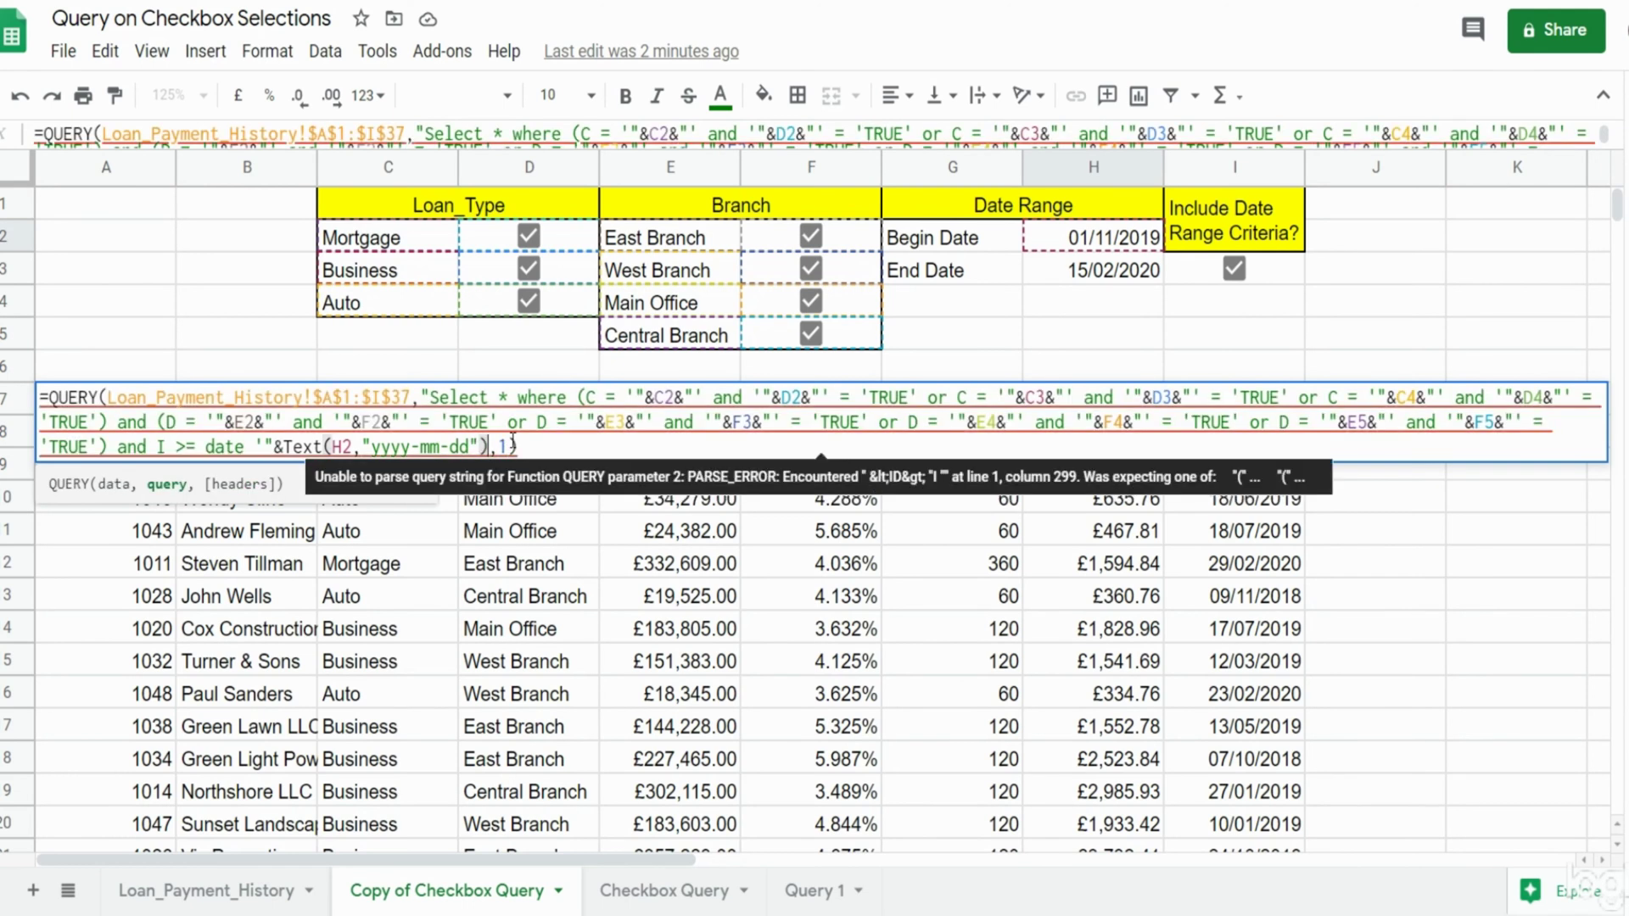
Complete the begin-date condition with &"' and add another and after it
type("&")
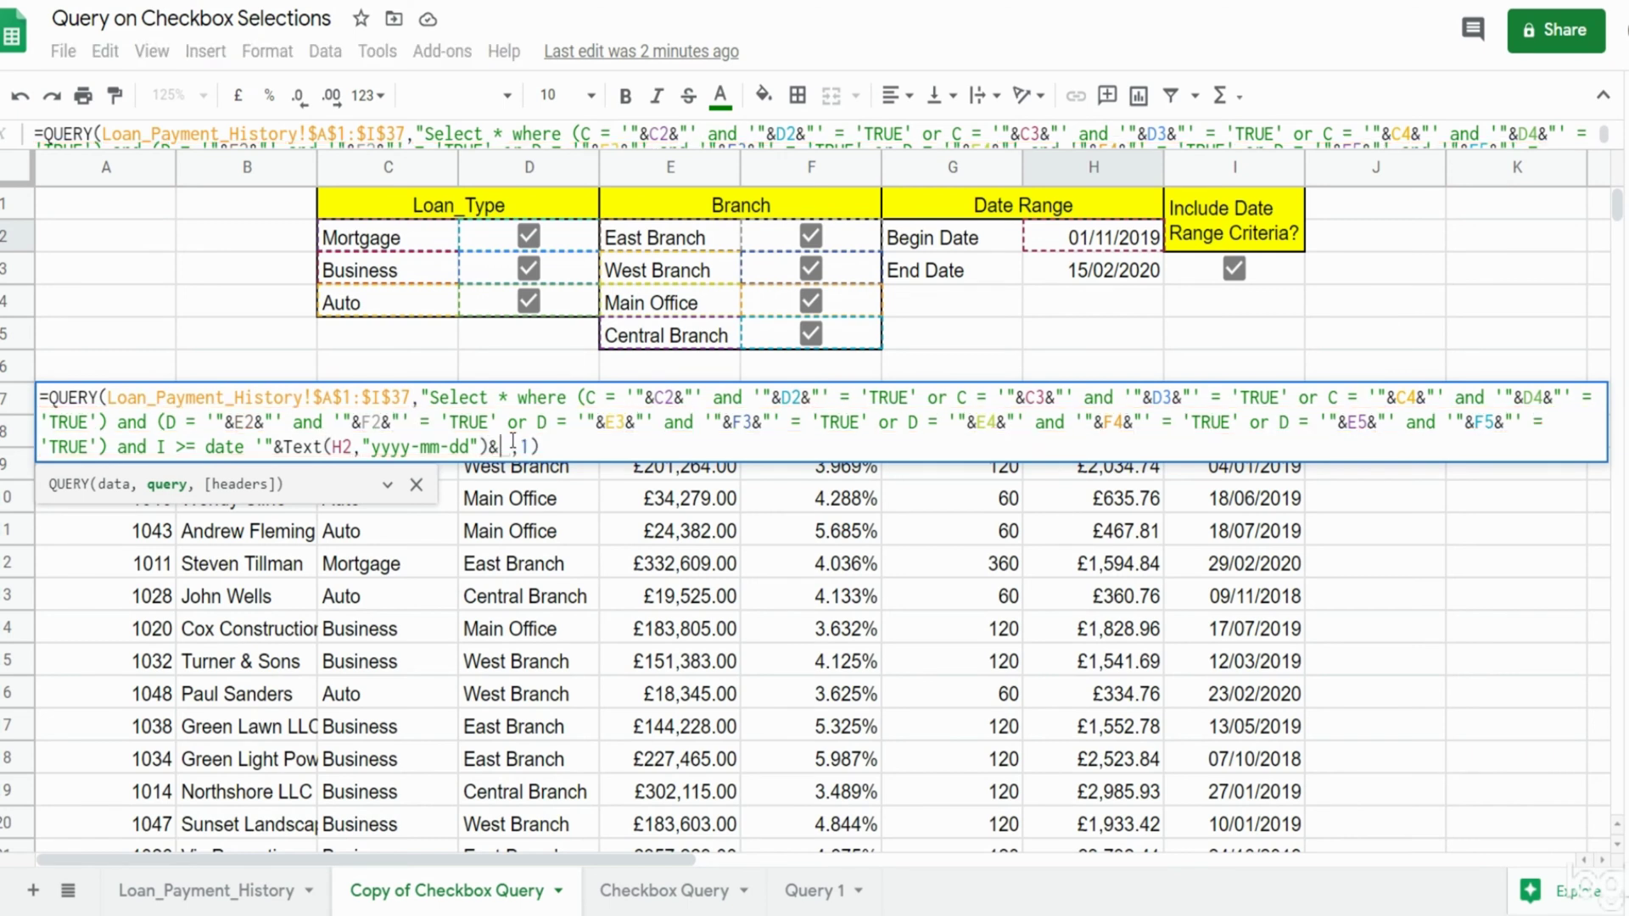
type("\"'")
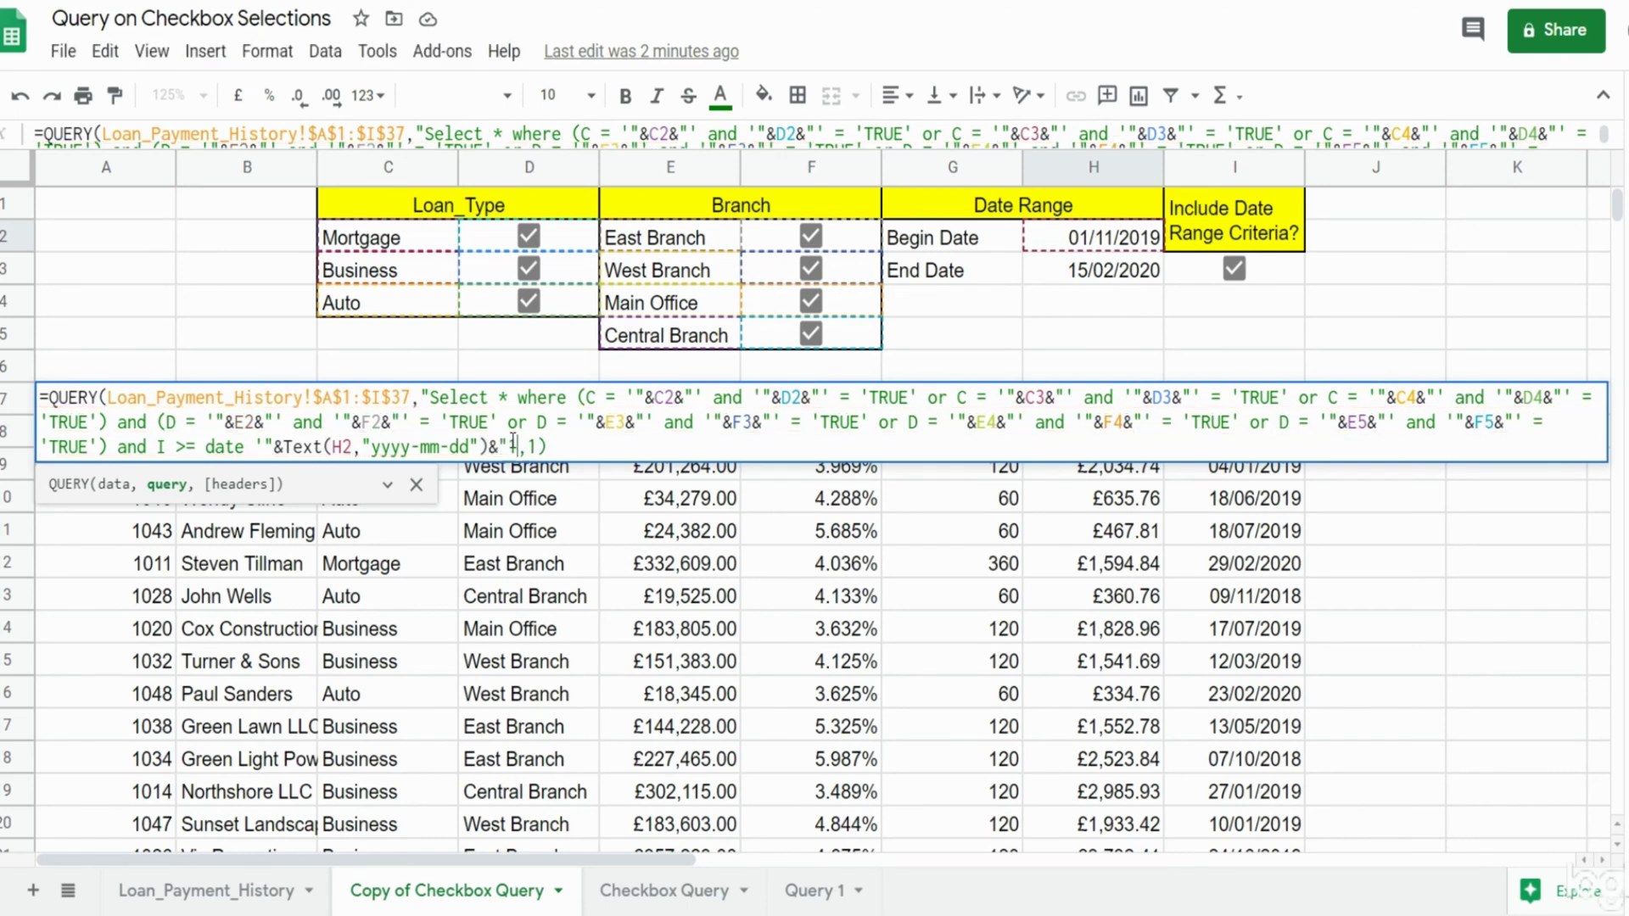
key("BackSpace")
type("'")
type("and")
Duplicate the condition I >= date '"&Text(H2,"yyyy-mm-dd")&"' after the last and in the formula
left_click_drag(518, 447, 176, 447)
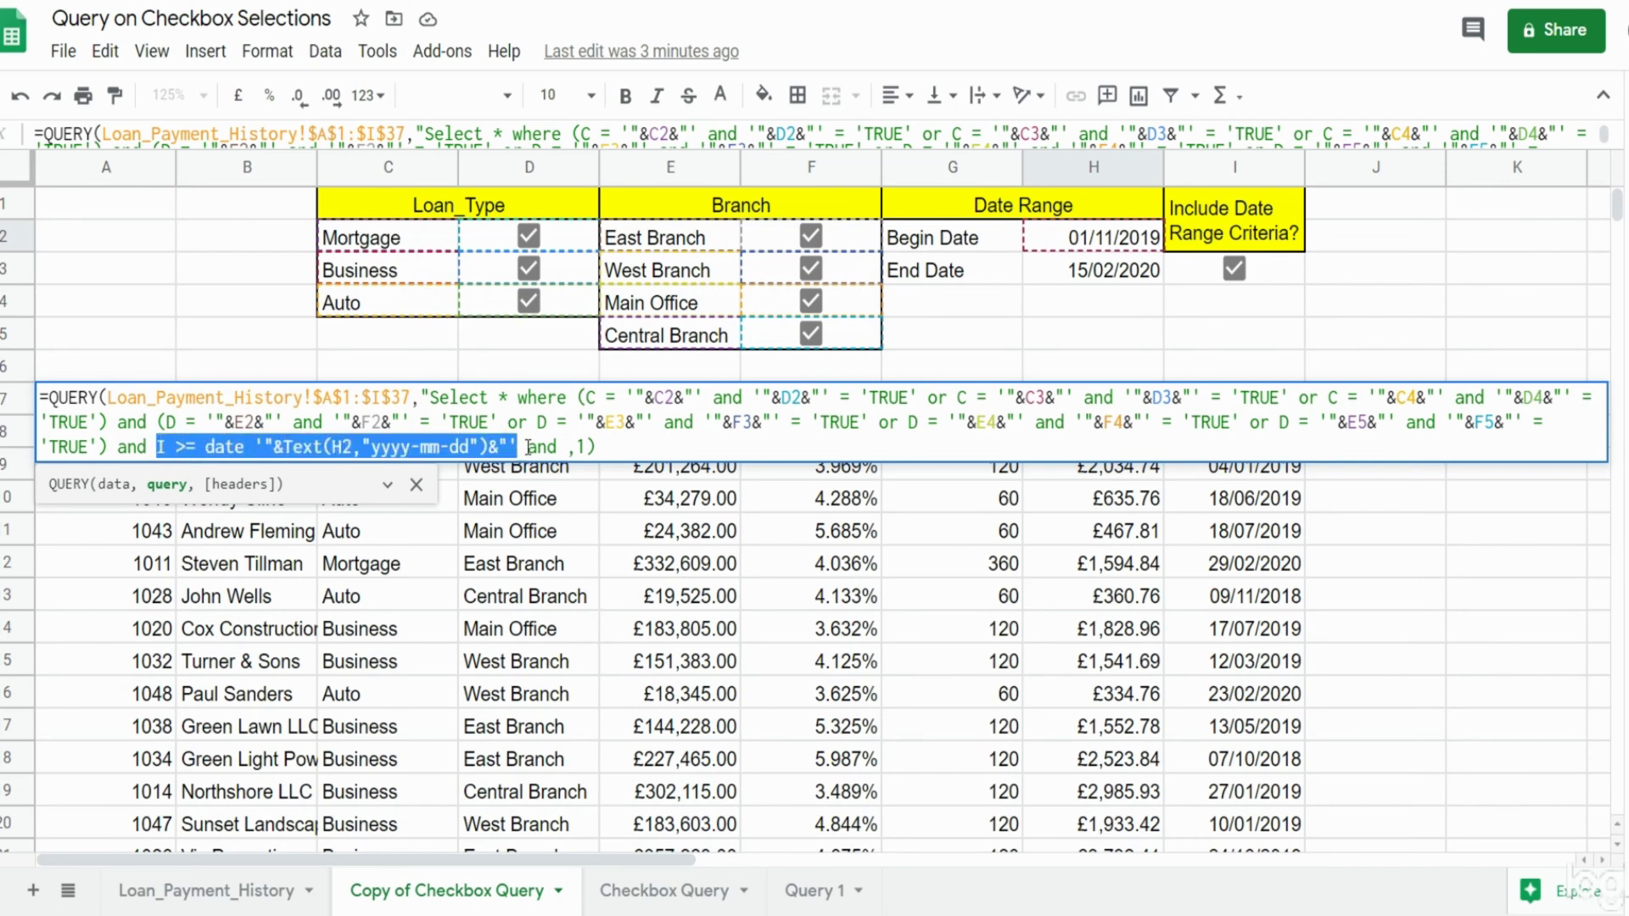
left_click(674, 413)
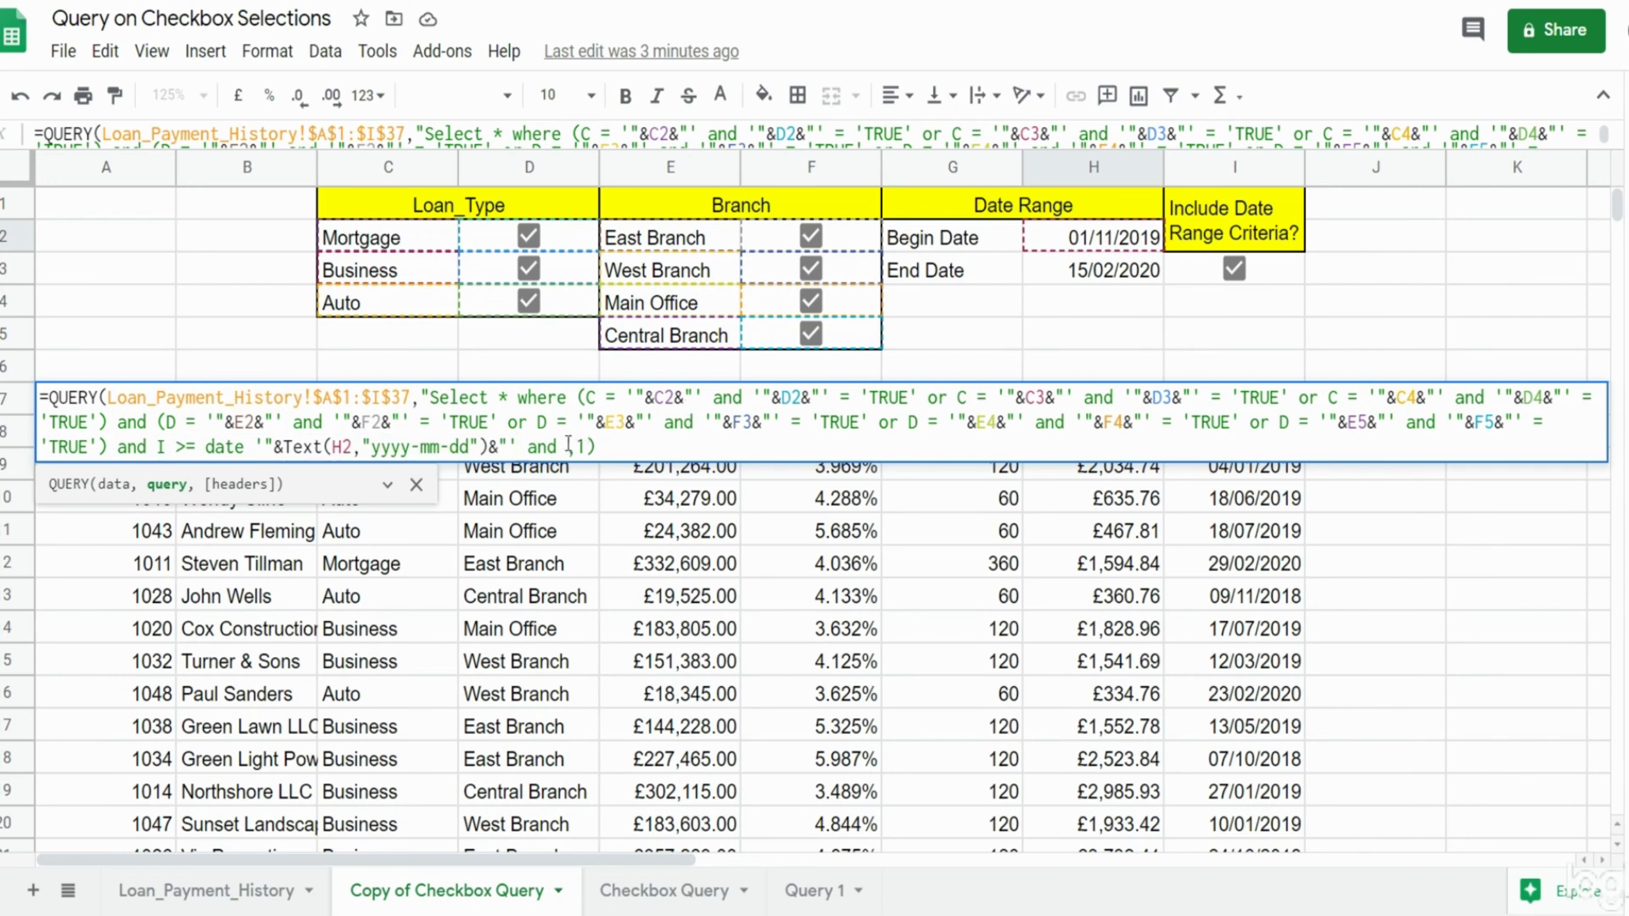
type("I >= date '\"&Text(H2,\"yyyy-mm-dd\")&\"'")
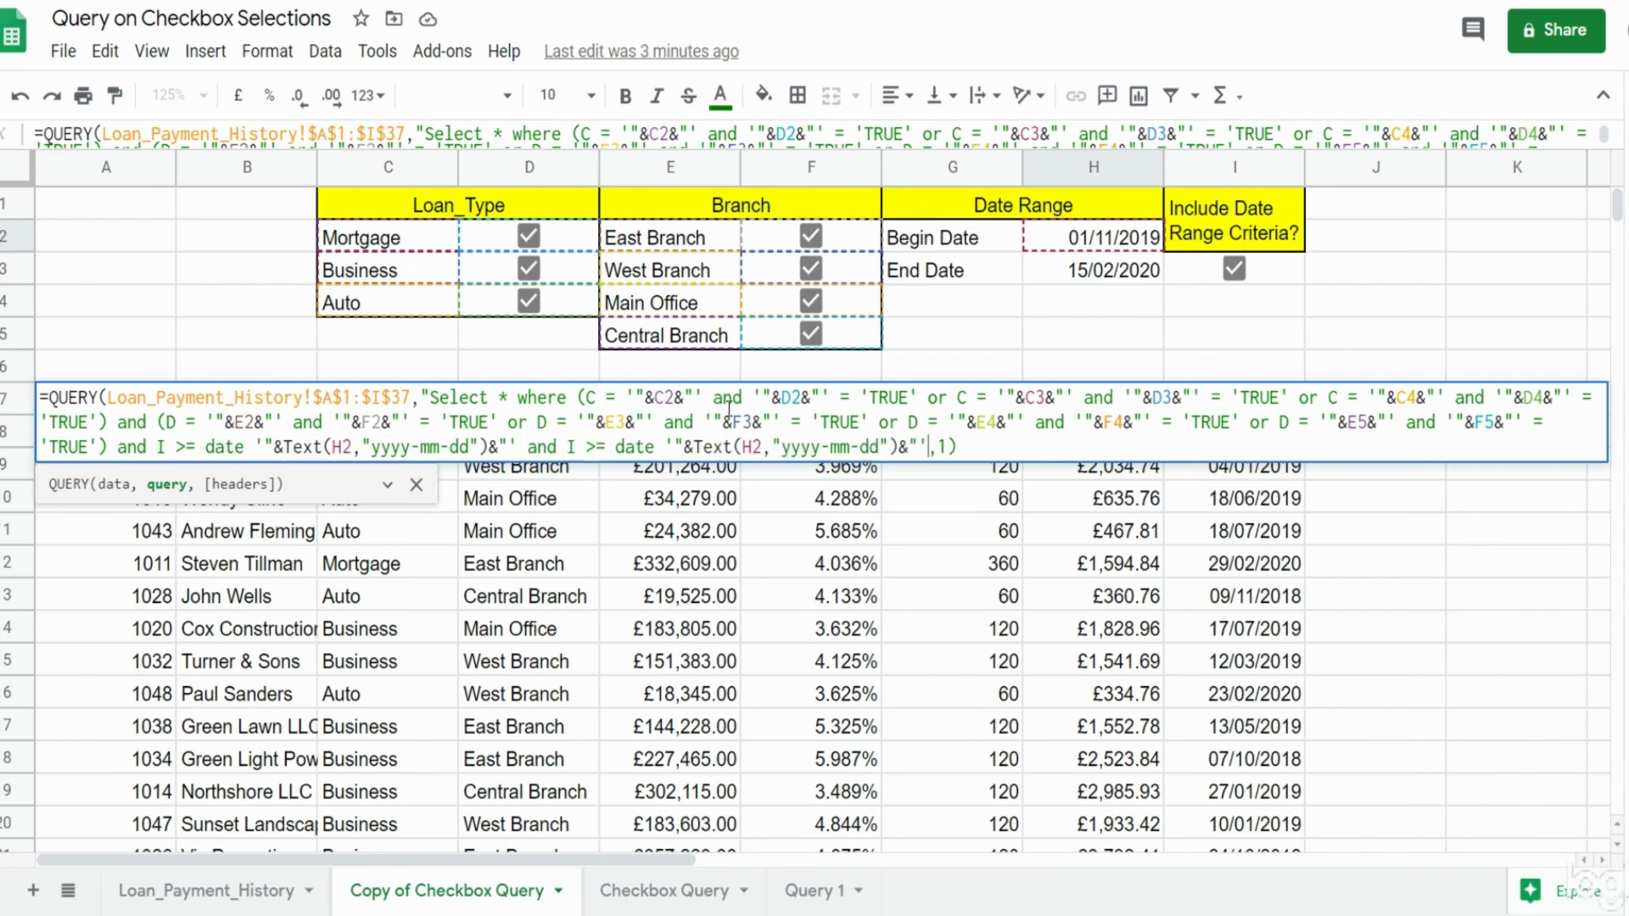
Change the duplicated condition's operator to <= and its cell reference to H3 for the end date
left_click(594, 447)
key("BackSpace")
type("<")
left_click(777, 447)
key("BackSpace")
key("BackSpace")
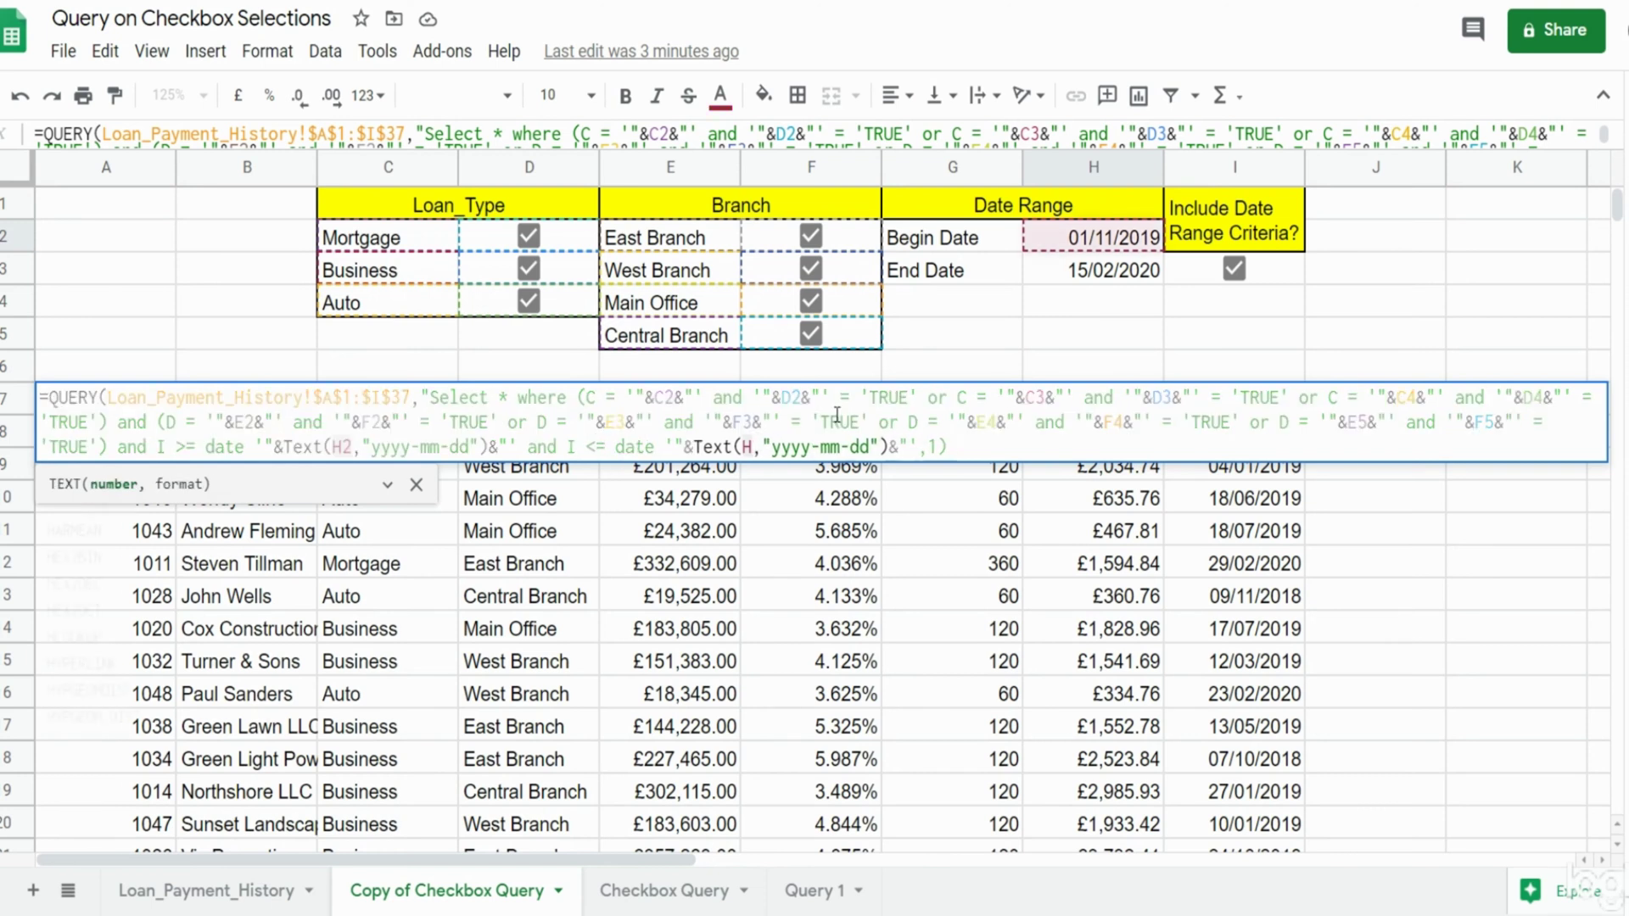
type("H3")
Close the query string with a double quote after the end-date condition, before the headers argument
key("Right")
key("Right")
key("Right")
key("Right")
key("Right")
key("Right")
key("Right")
key("Right")
key("Right")
key("Right")
key("Right")
key("Right")
key("Right")
key("Right")
key("Right")
key("Right")
key("Right")
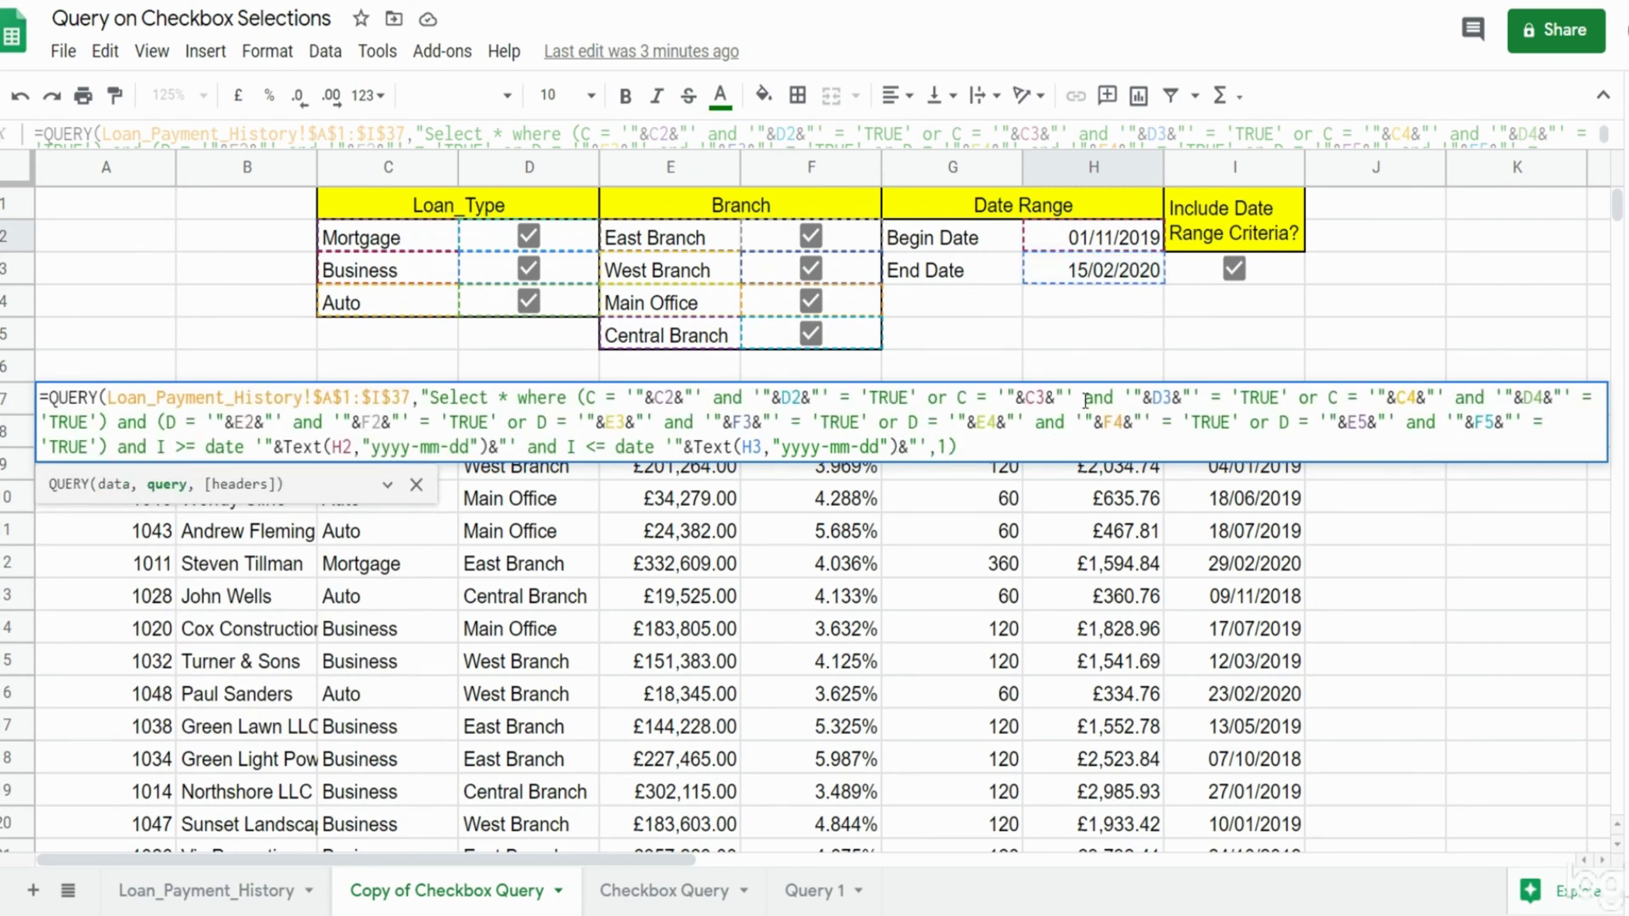
type("\"")
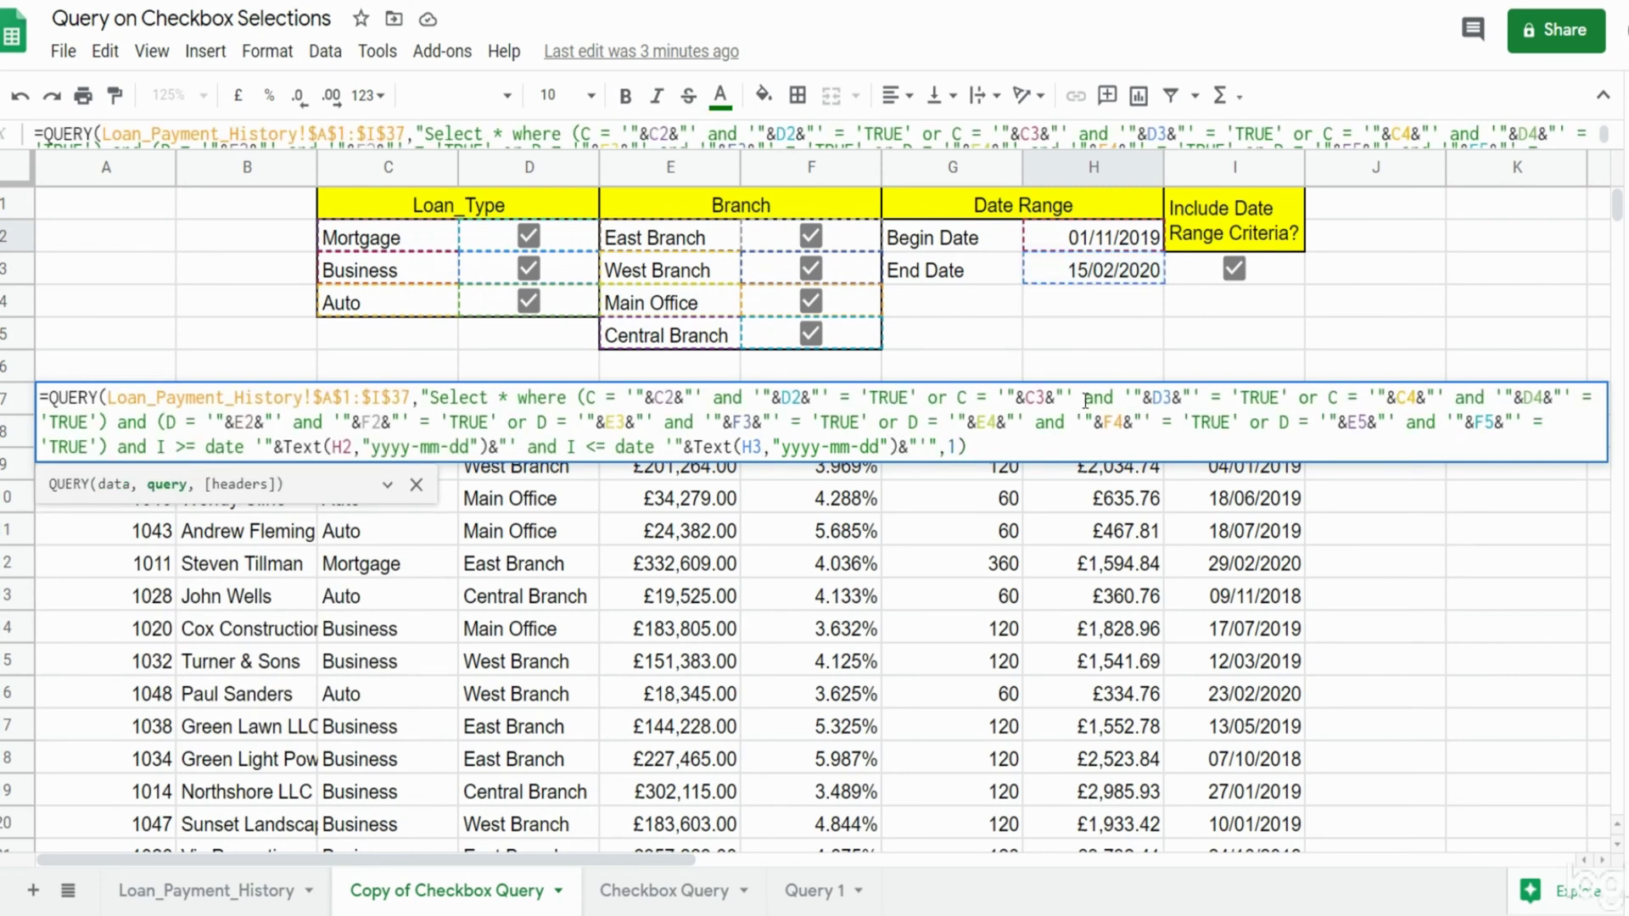
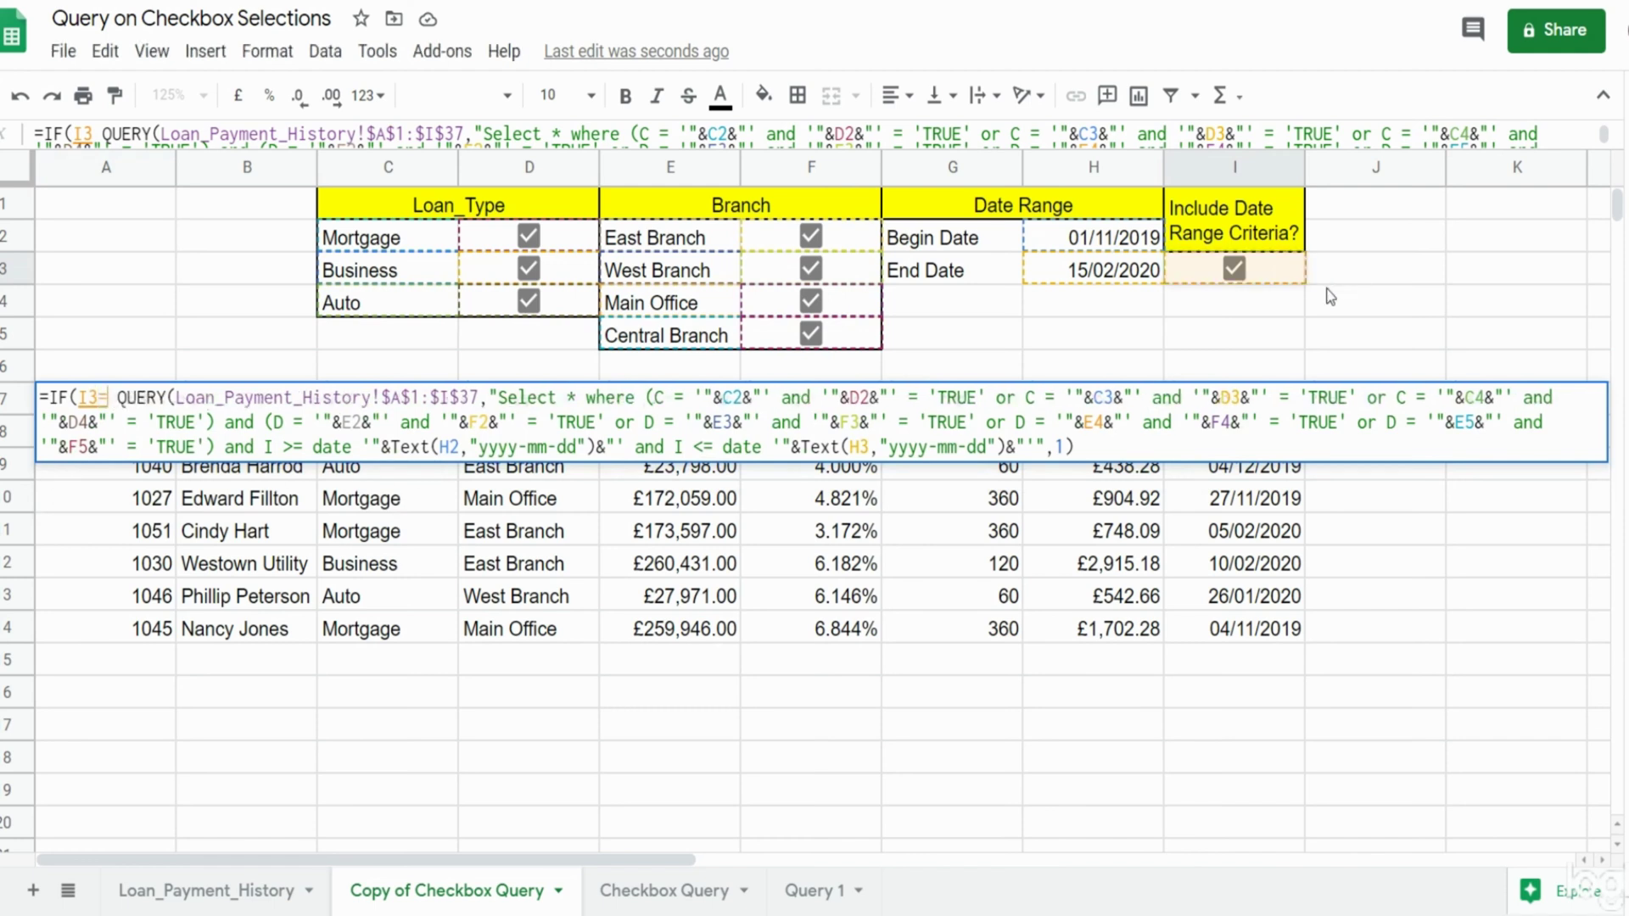
Complete the IF function's logical test as I3= true, followed by a comma before the QUERY
type("= tur")
type("e")
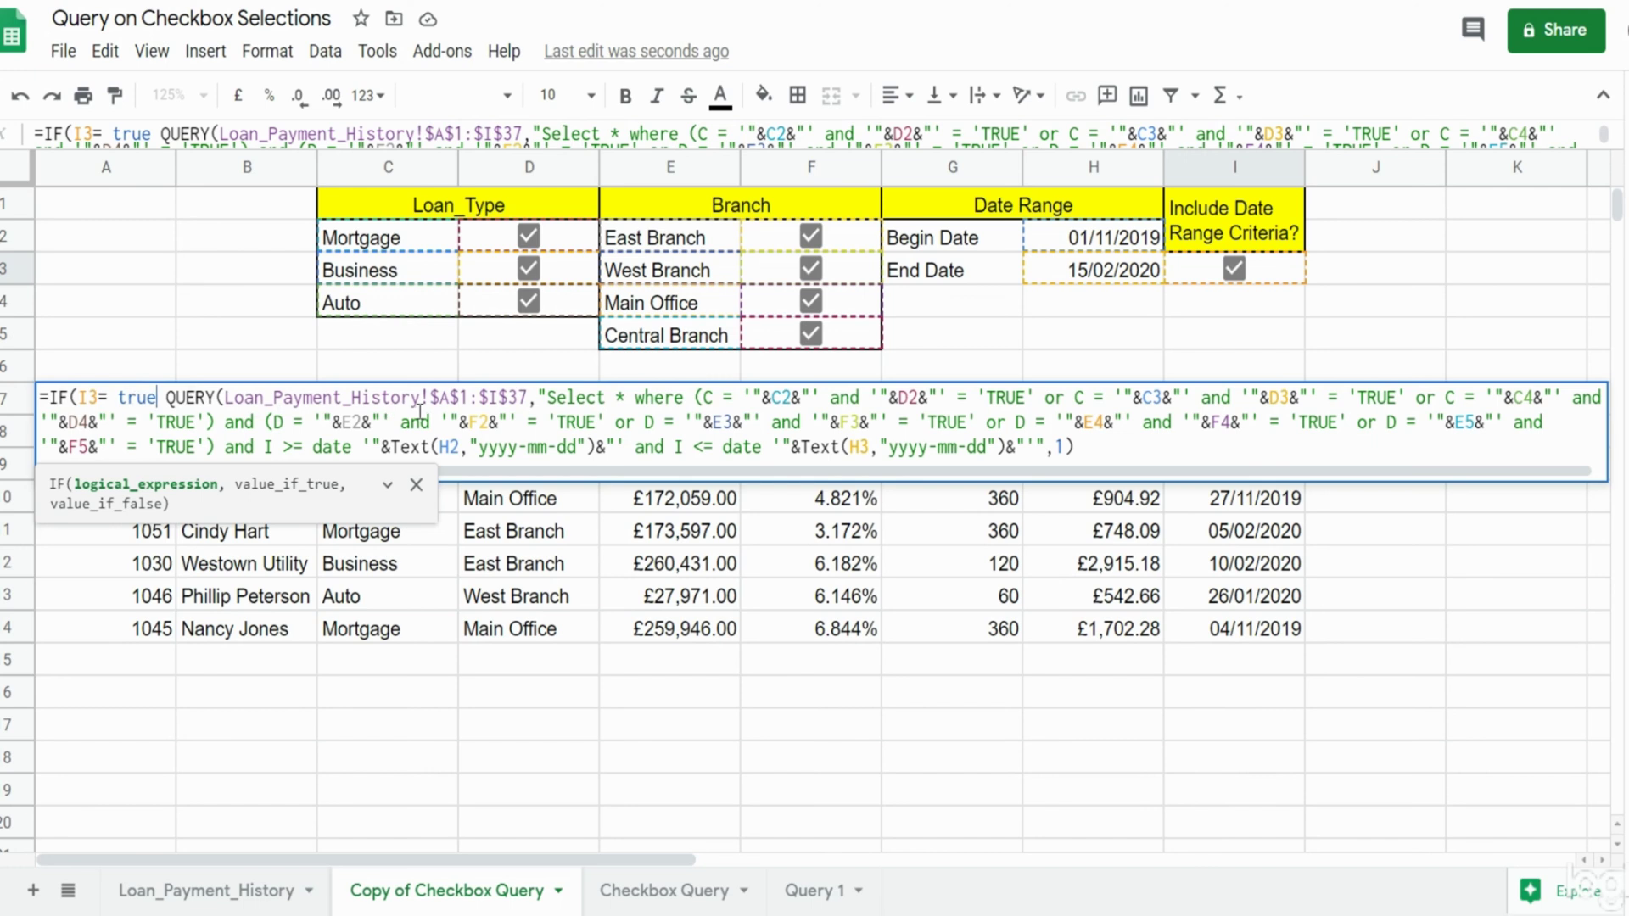
type(",")
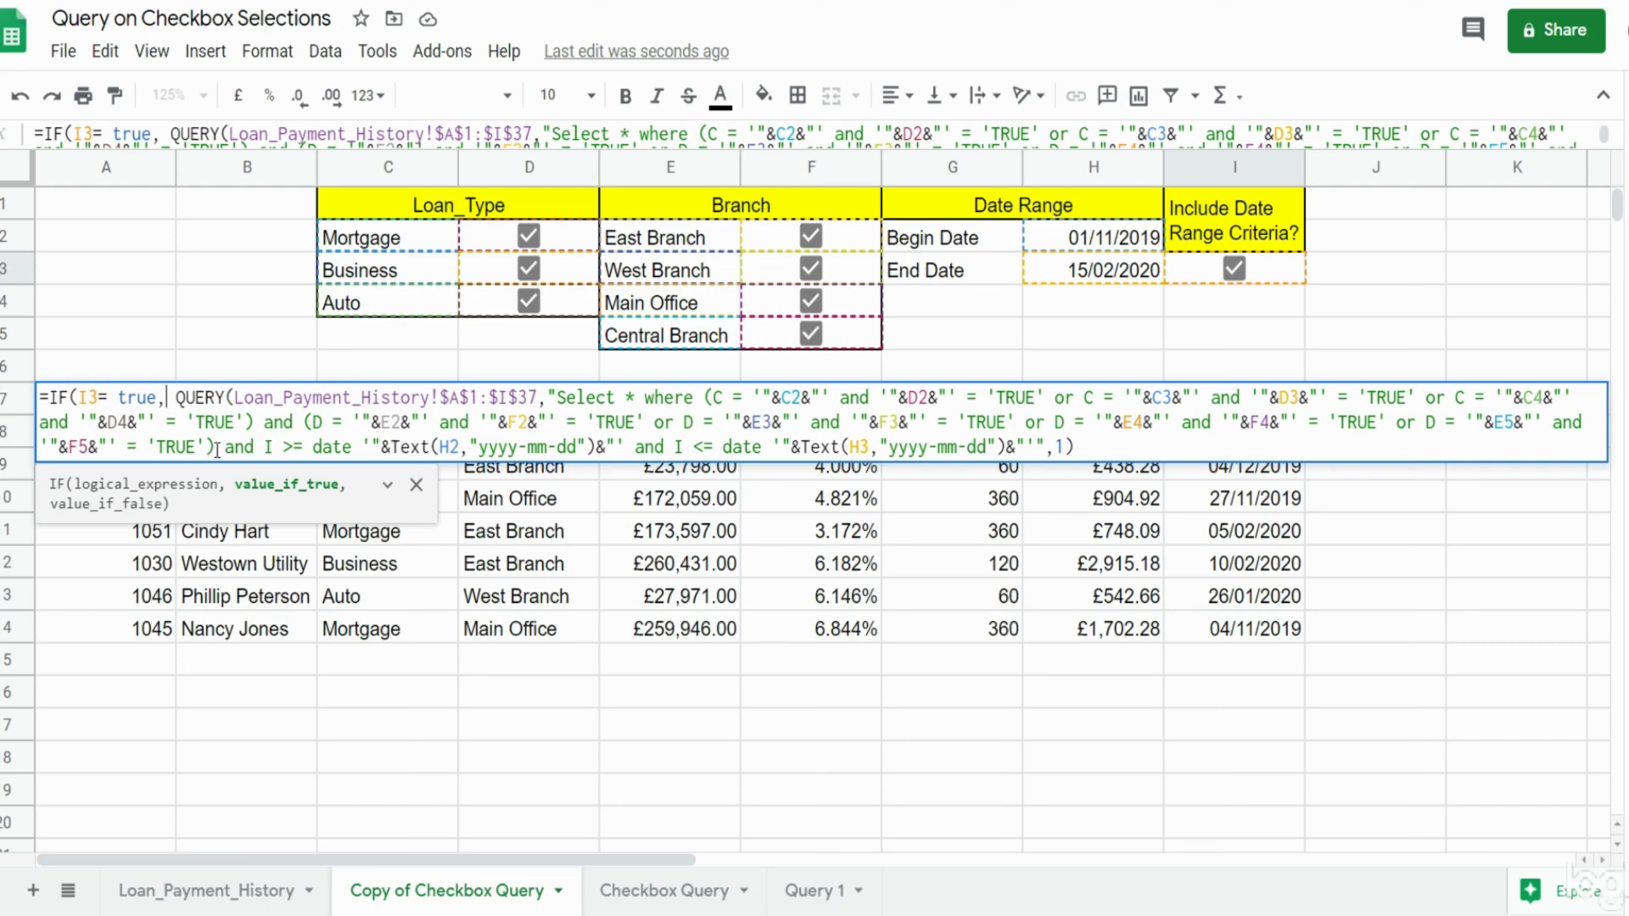
Add a copy of the QUERY without the date conditions as the IF's false value, end it with ",1), and commit the formula
left_click_drag(217, 447, 176, 397)
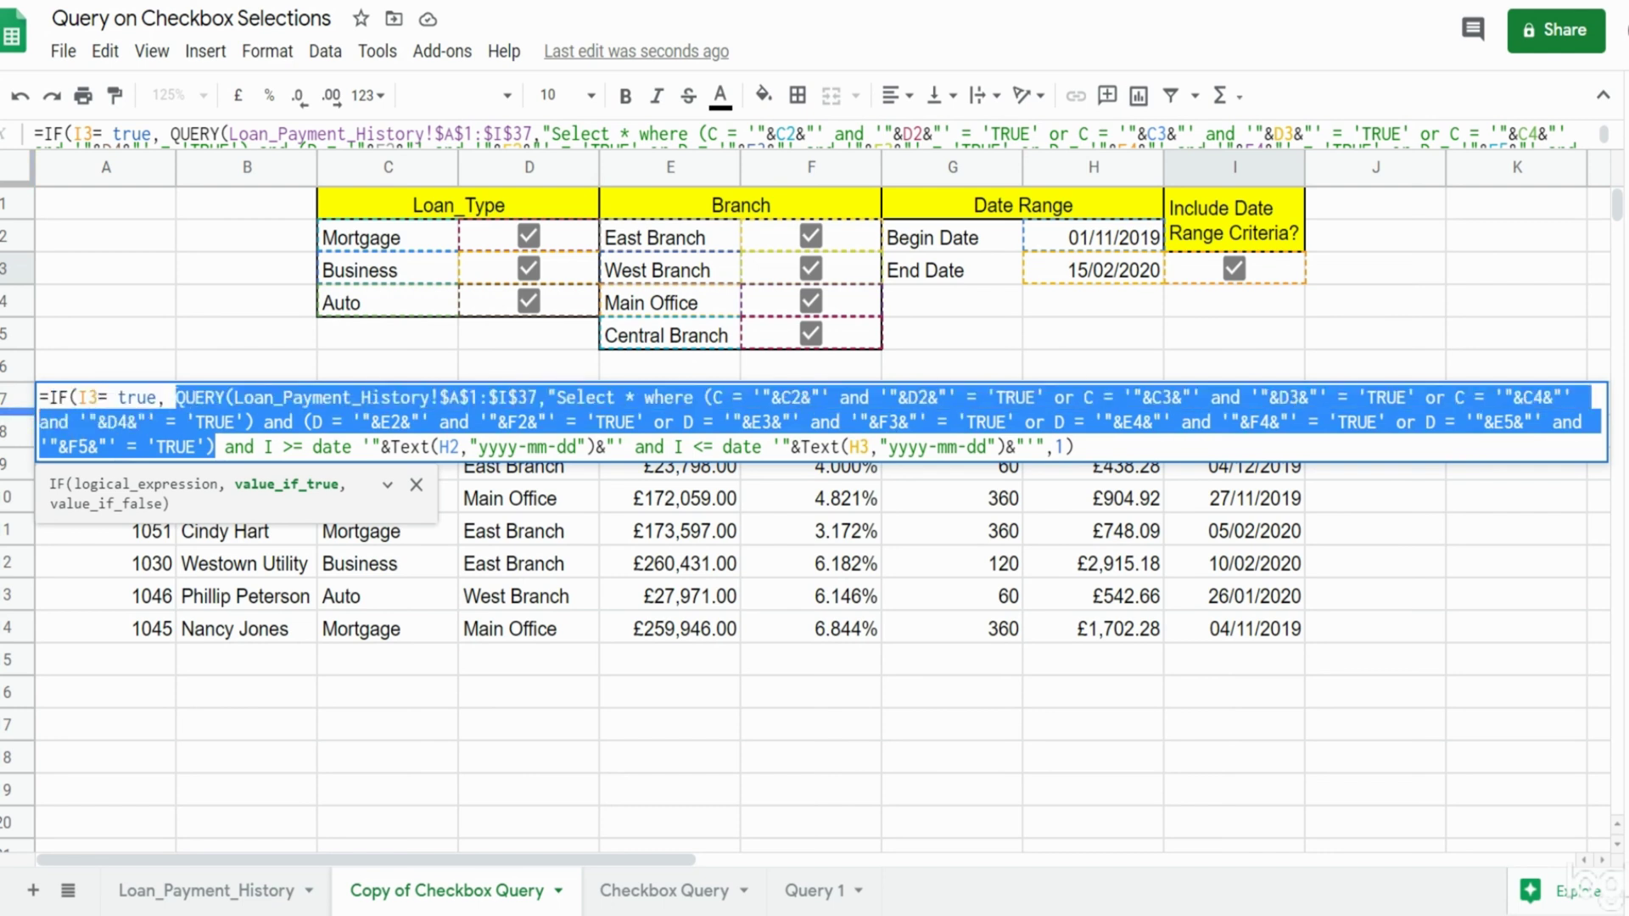
right_click(213, 393)
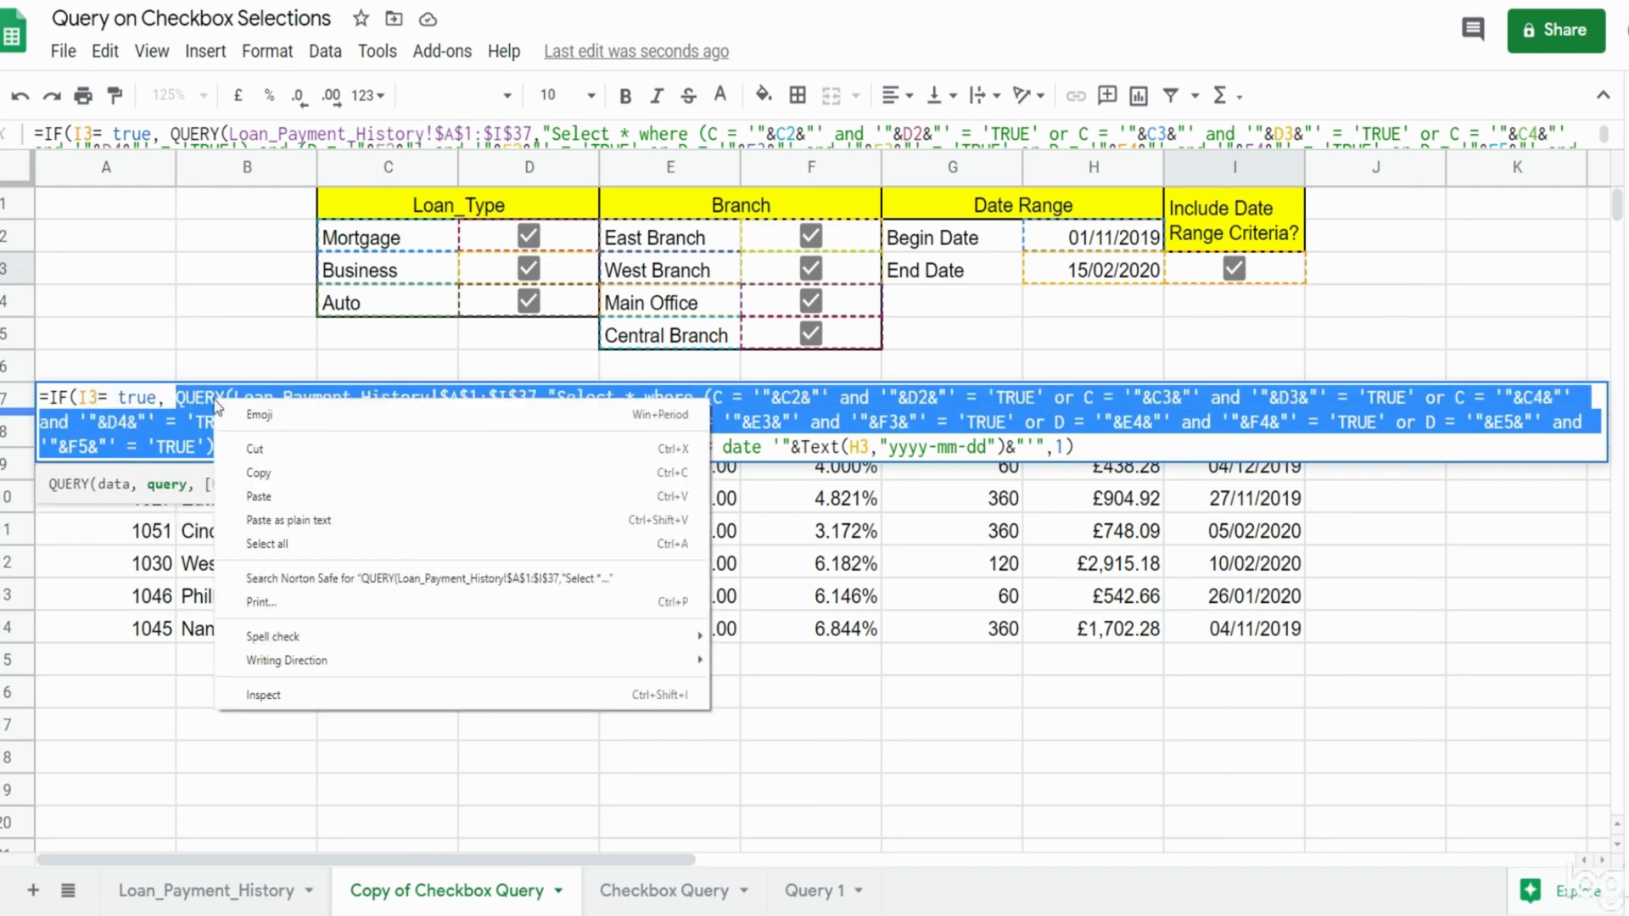
left_click(302, 471)
left_click(1086, 446)
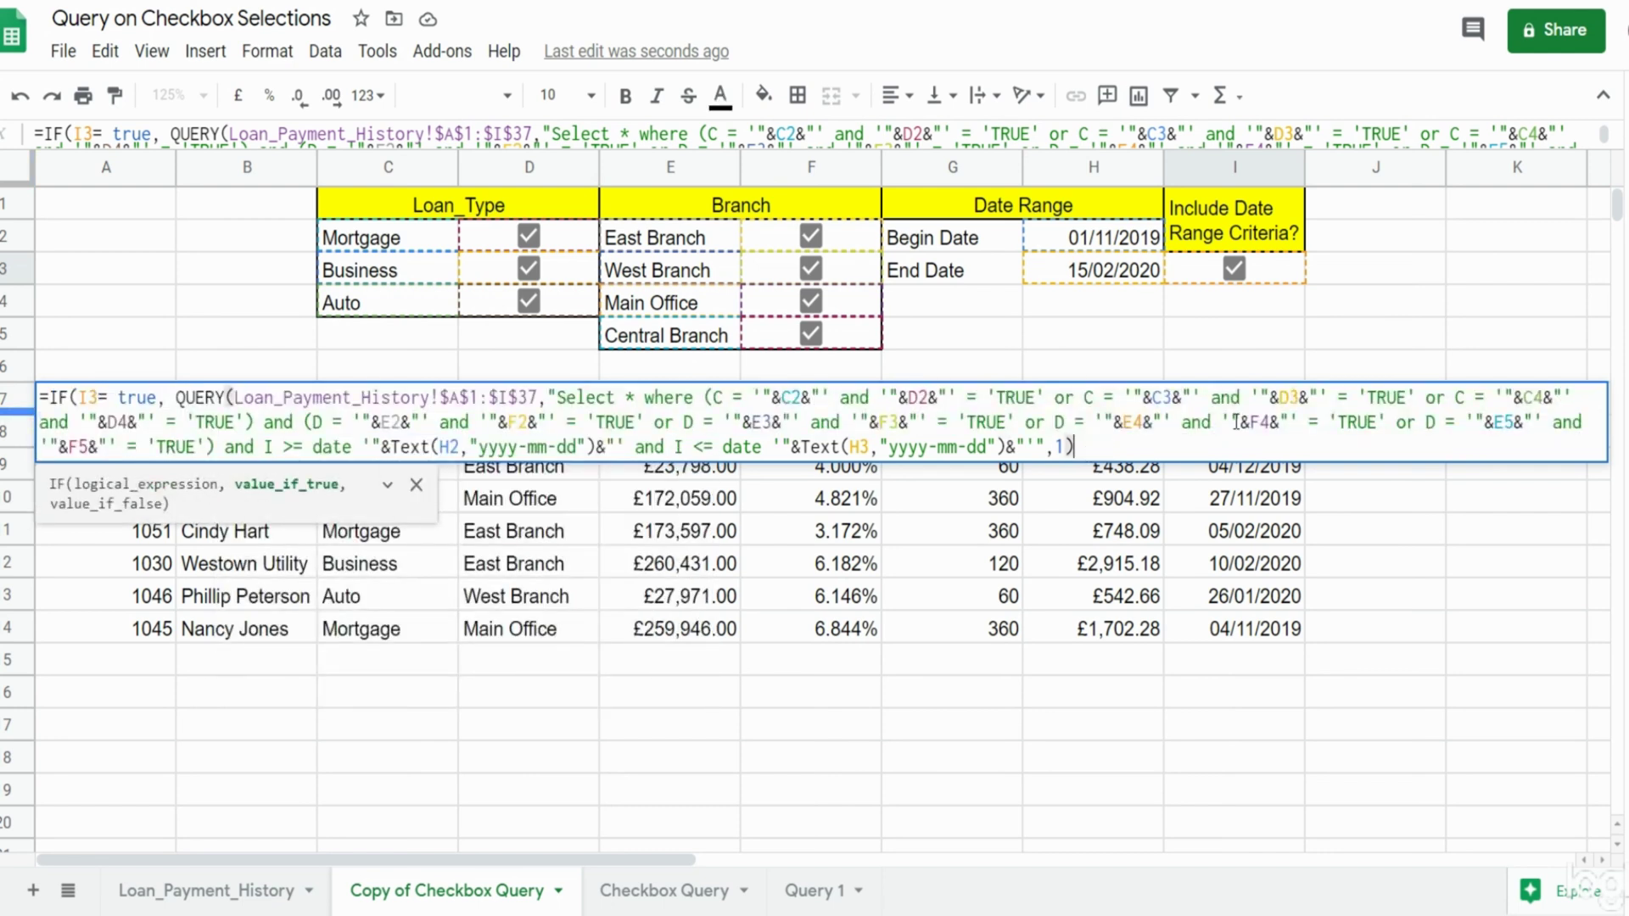
type(",")
key("ctrl+v")
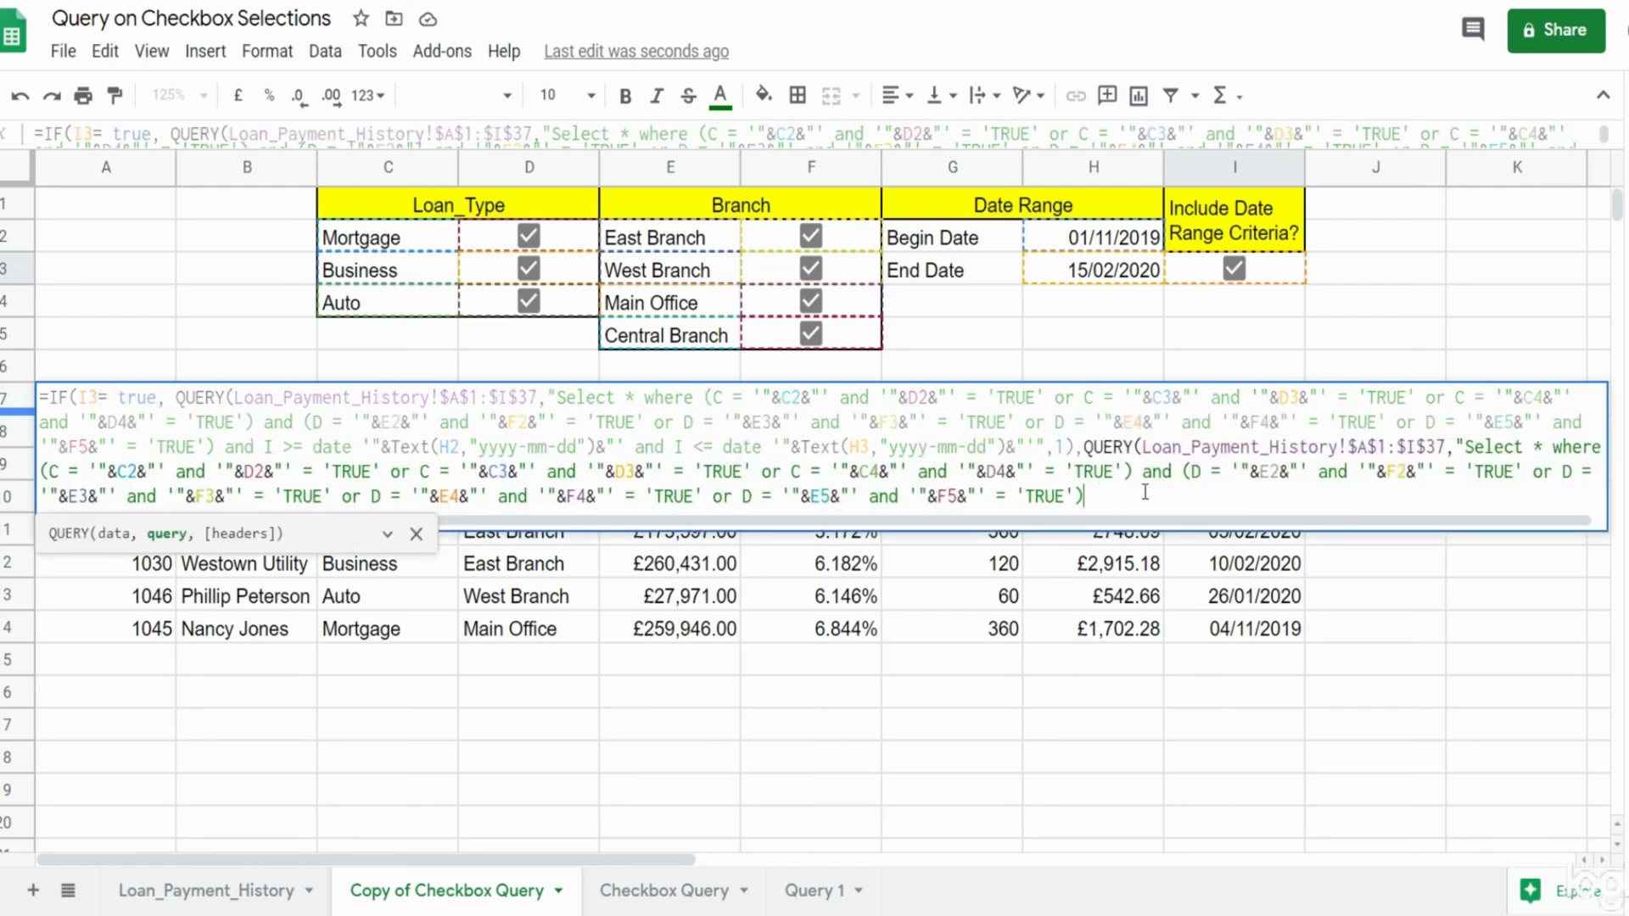
type("\",1)")
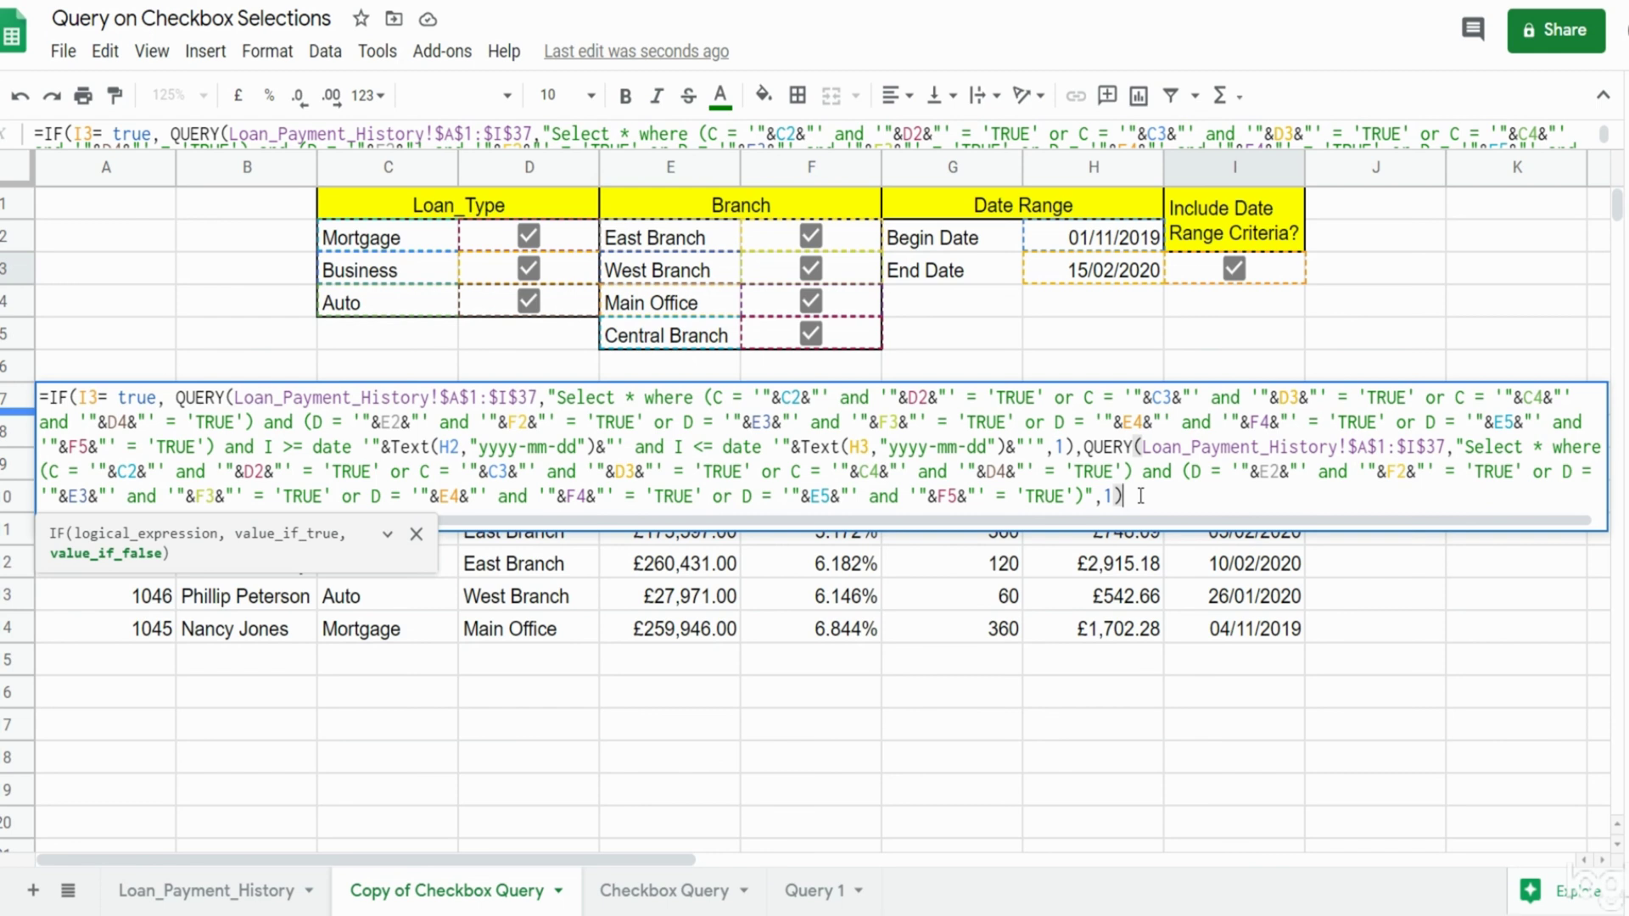
key("Return")
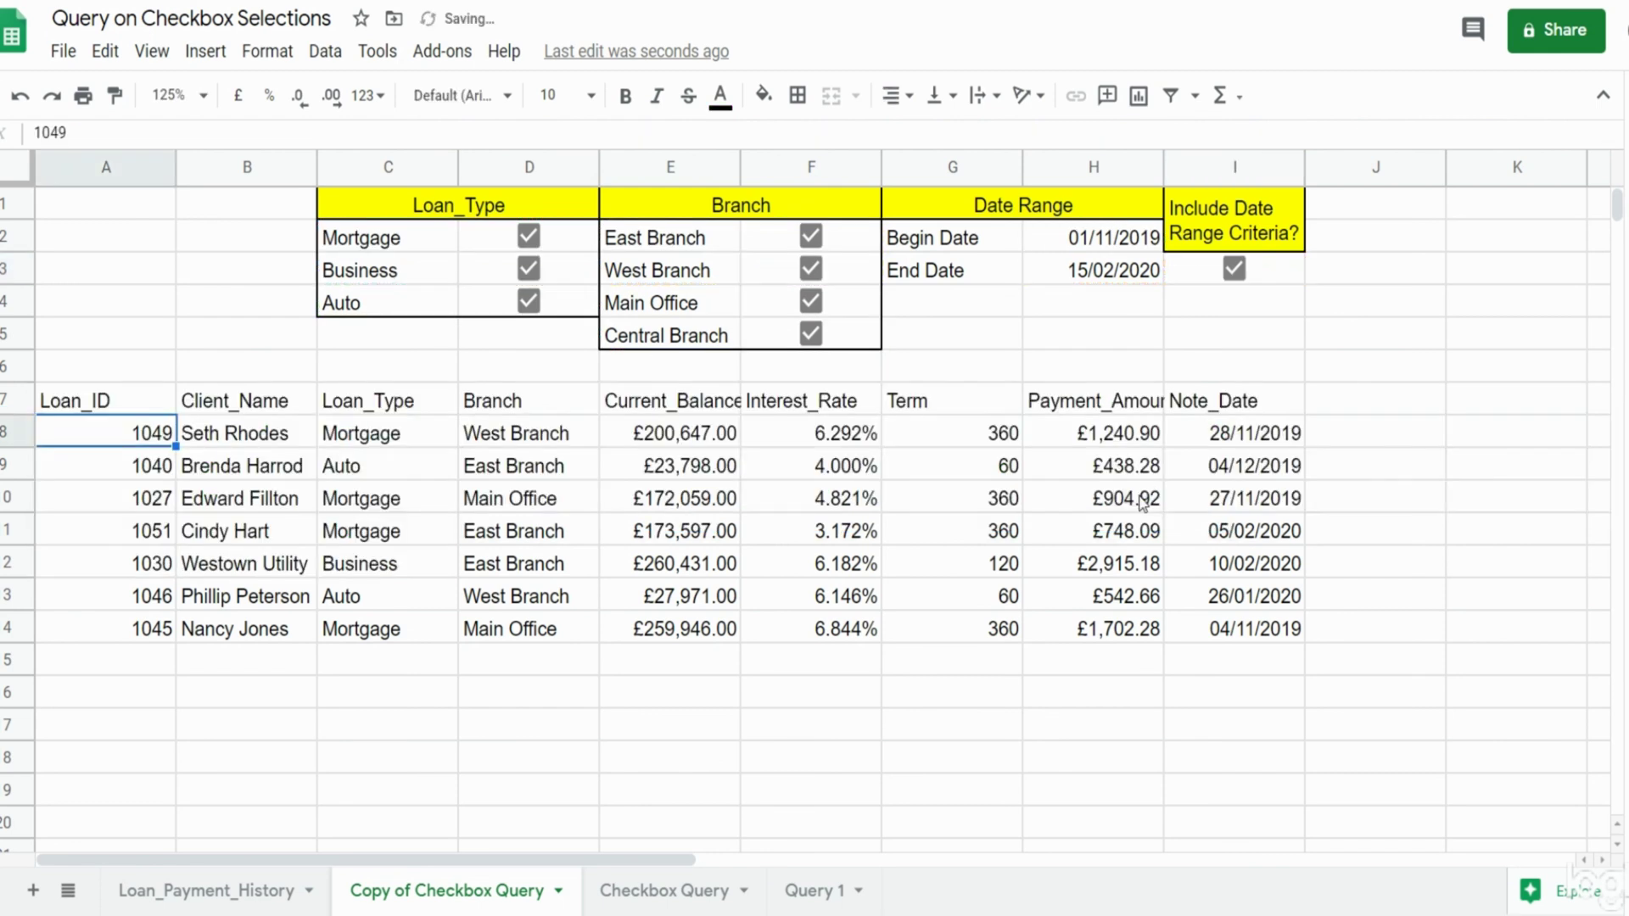
key("Up")
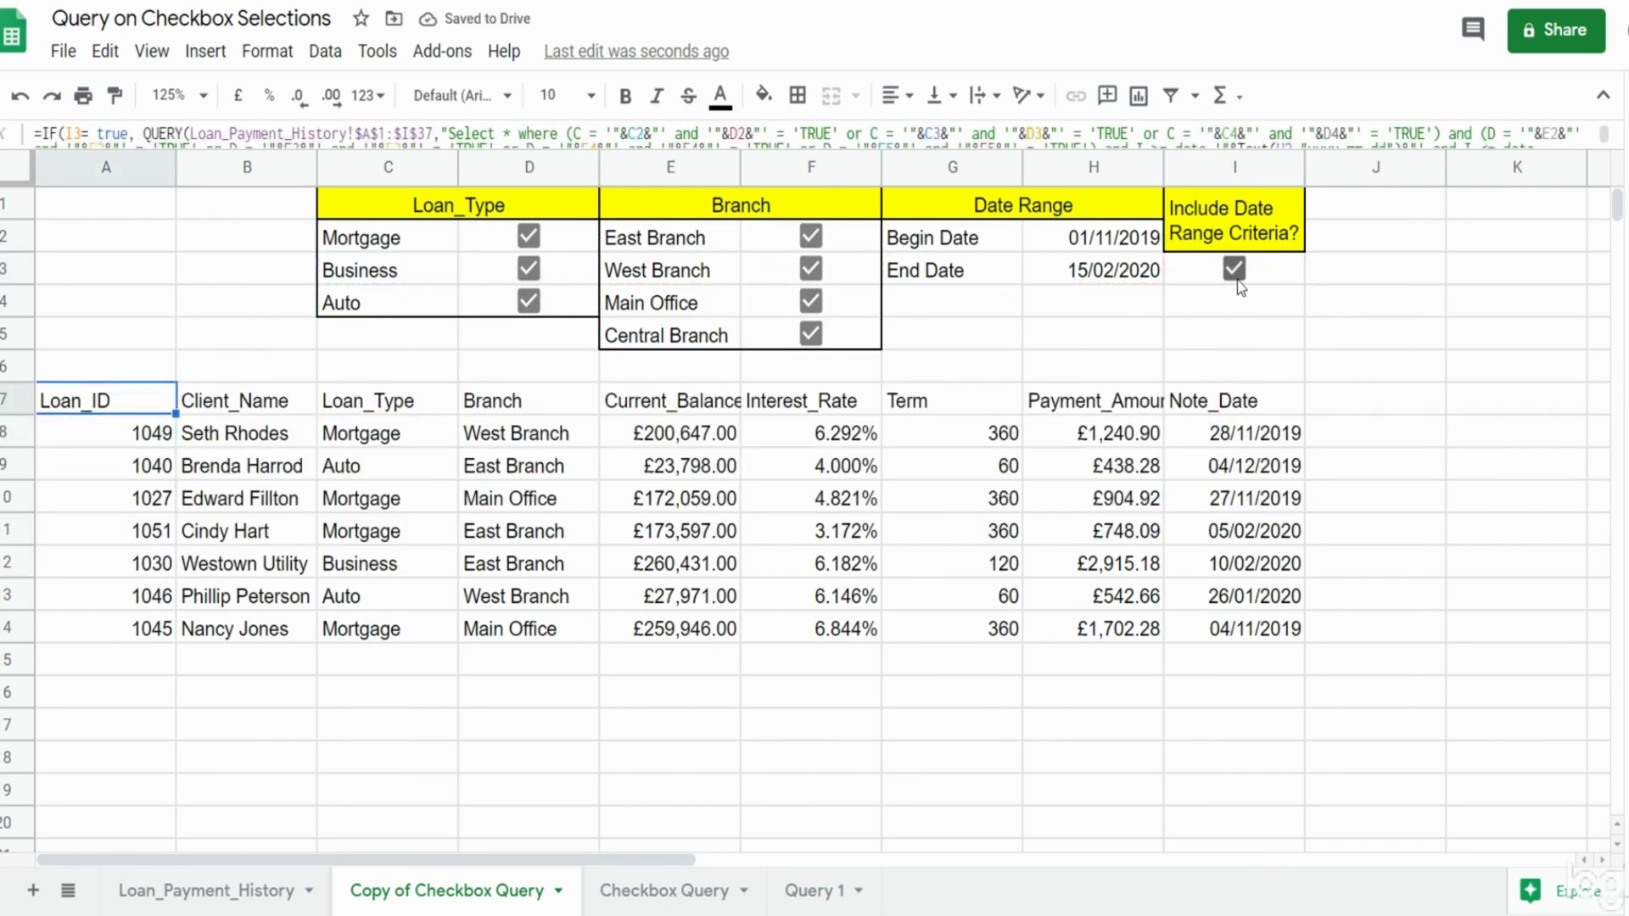
Untick the Include Date Range Criteria checkbox and select the returned Loan_ID column from A7 down to its last row
left_click(1235, 273)
scroll(1262, 509, "down", 10)
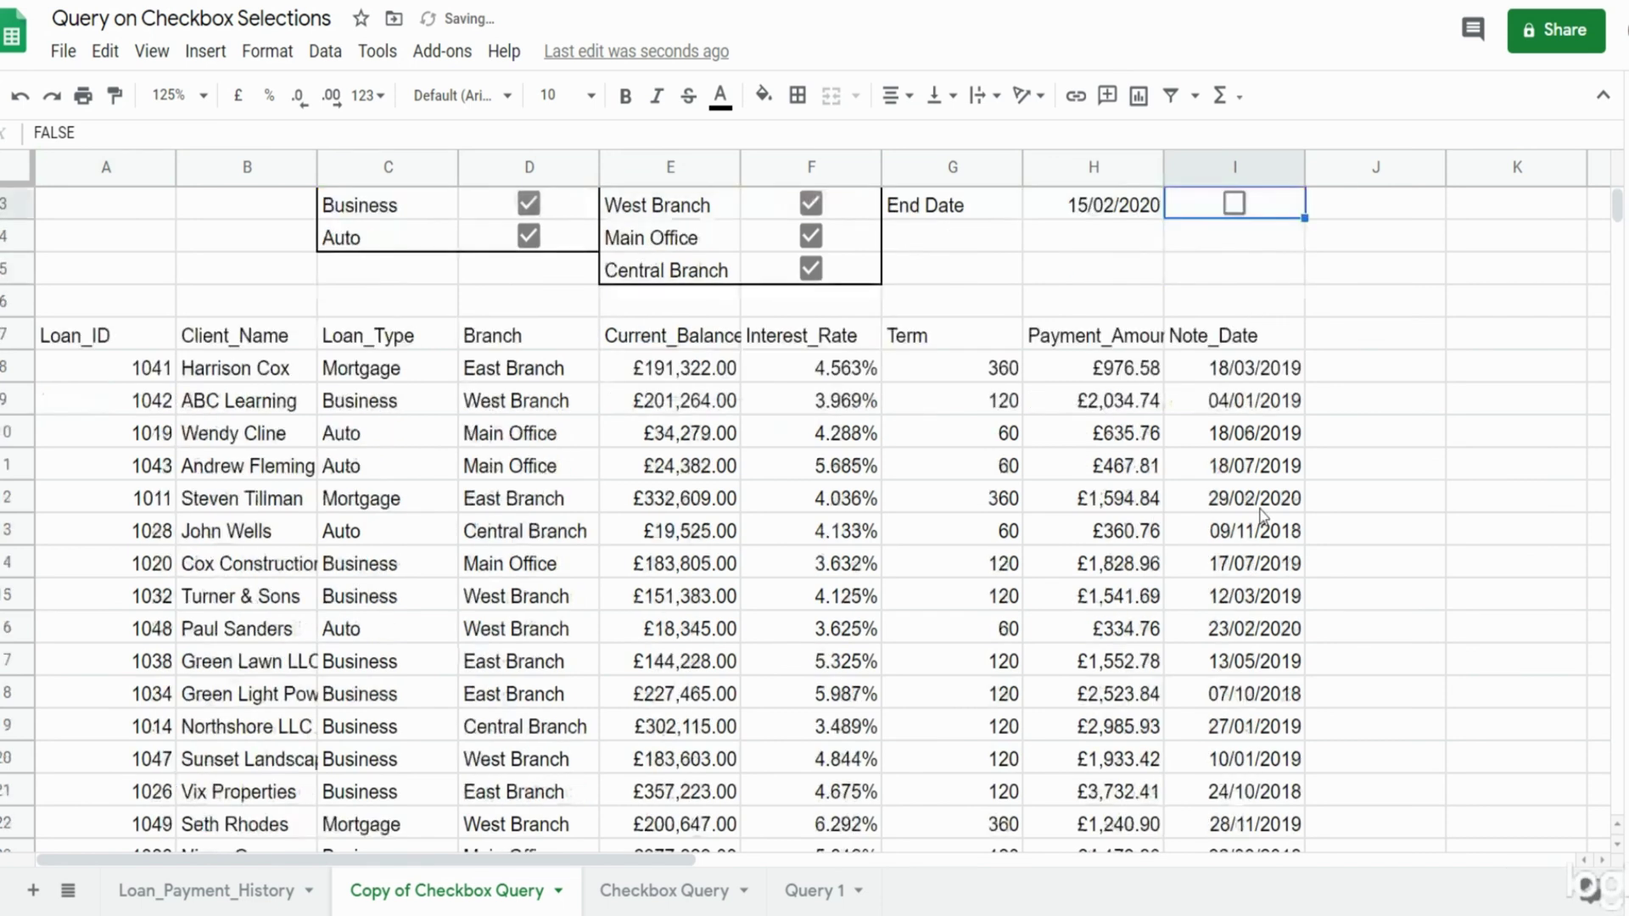
scroll(1262, 513, "up", 10)
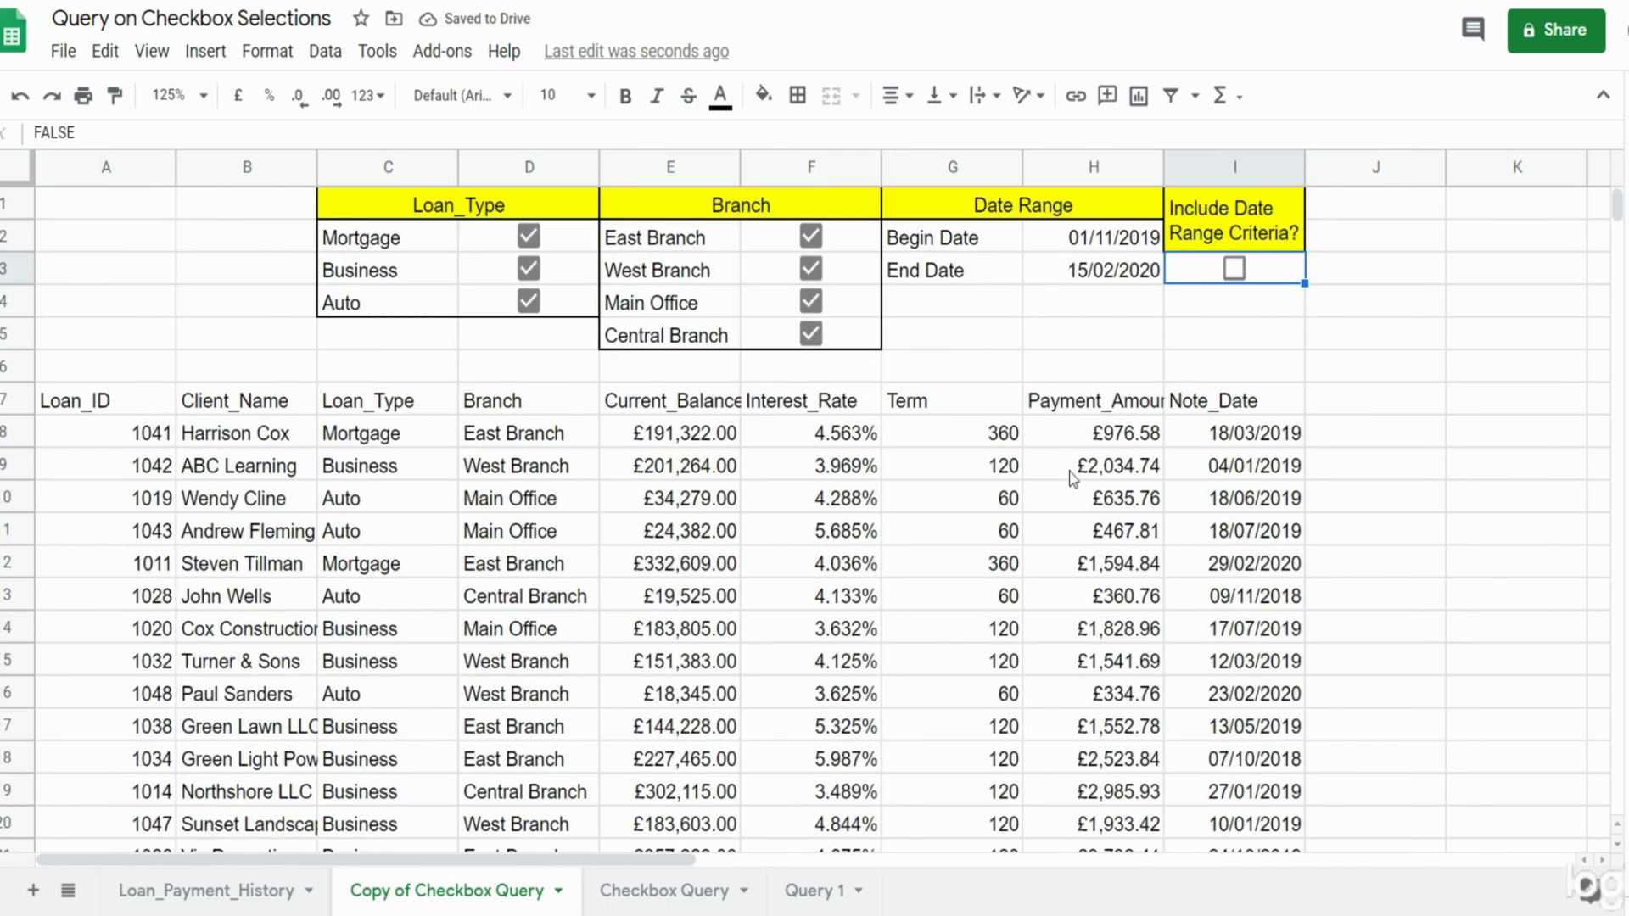
left_click(85, 390)
key("ctrl+shift+Down")
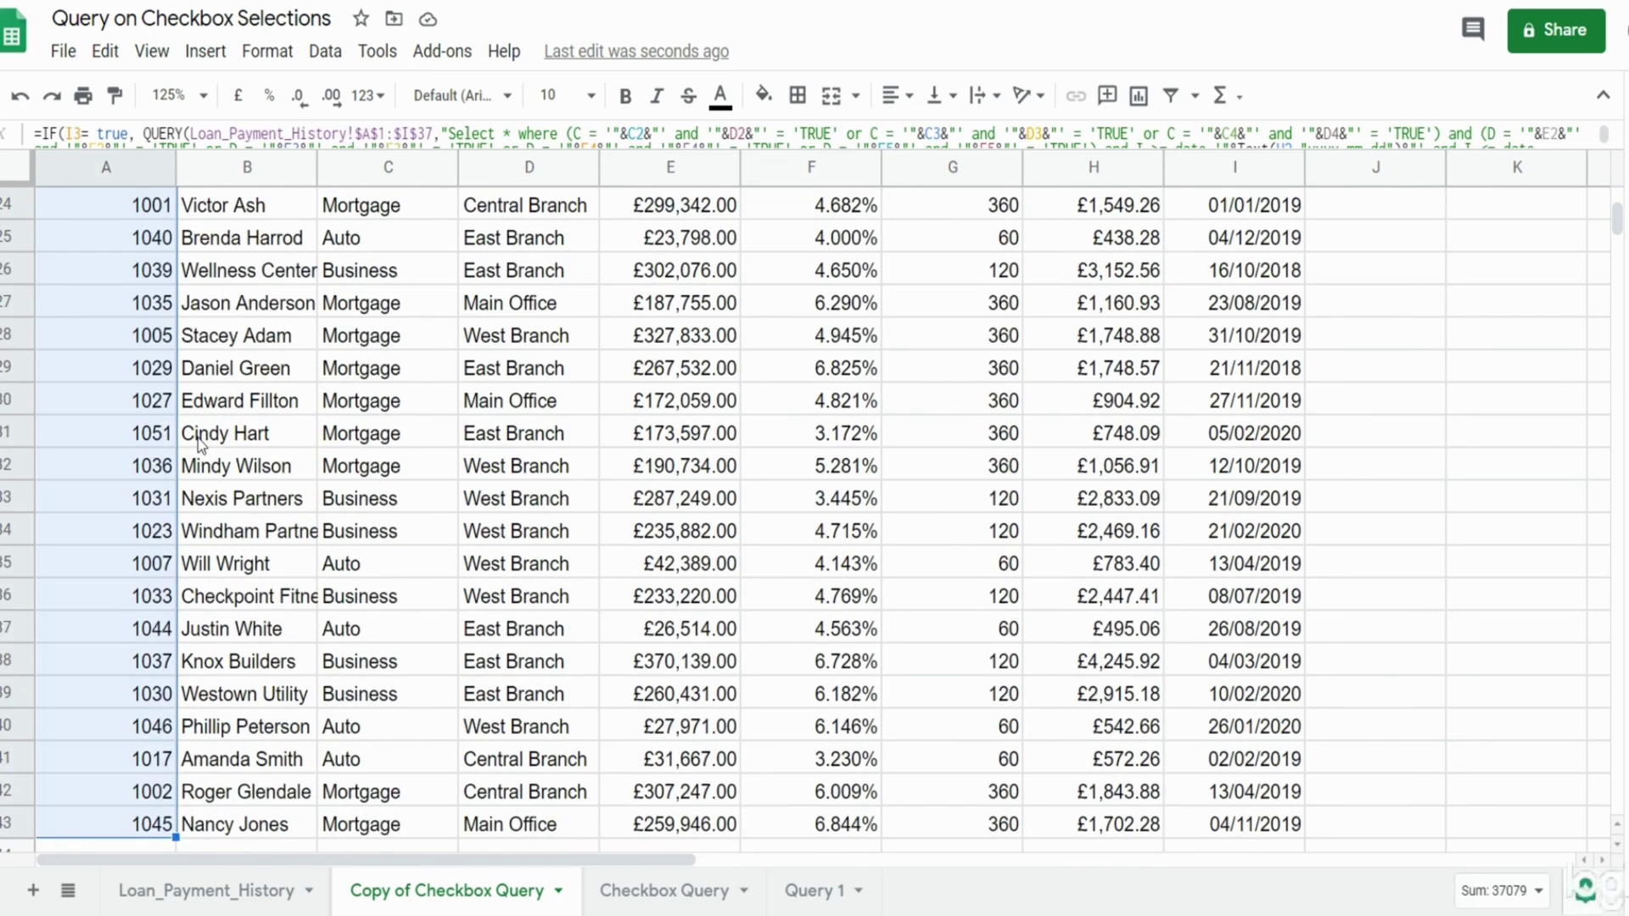
Check the count of the selected Loan_ID cells against the last data row of the Loan_Payment_History sheet
left_click(1442, 898)
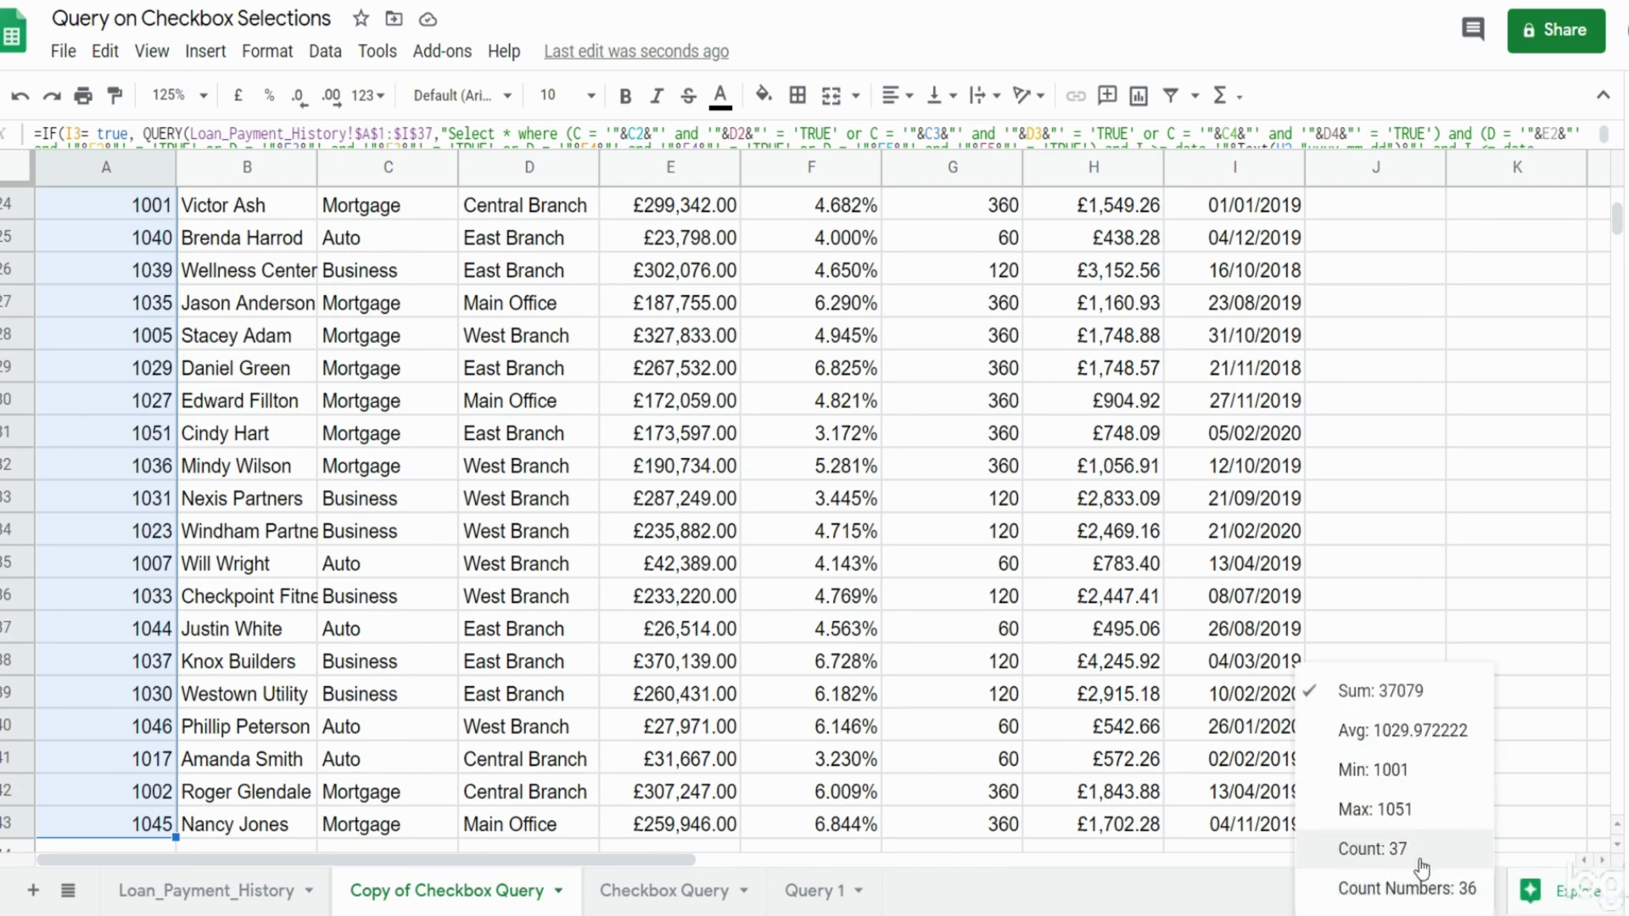
left_click(261, 629)
left_click(191, 893)
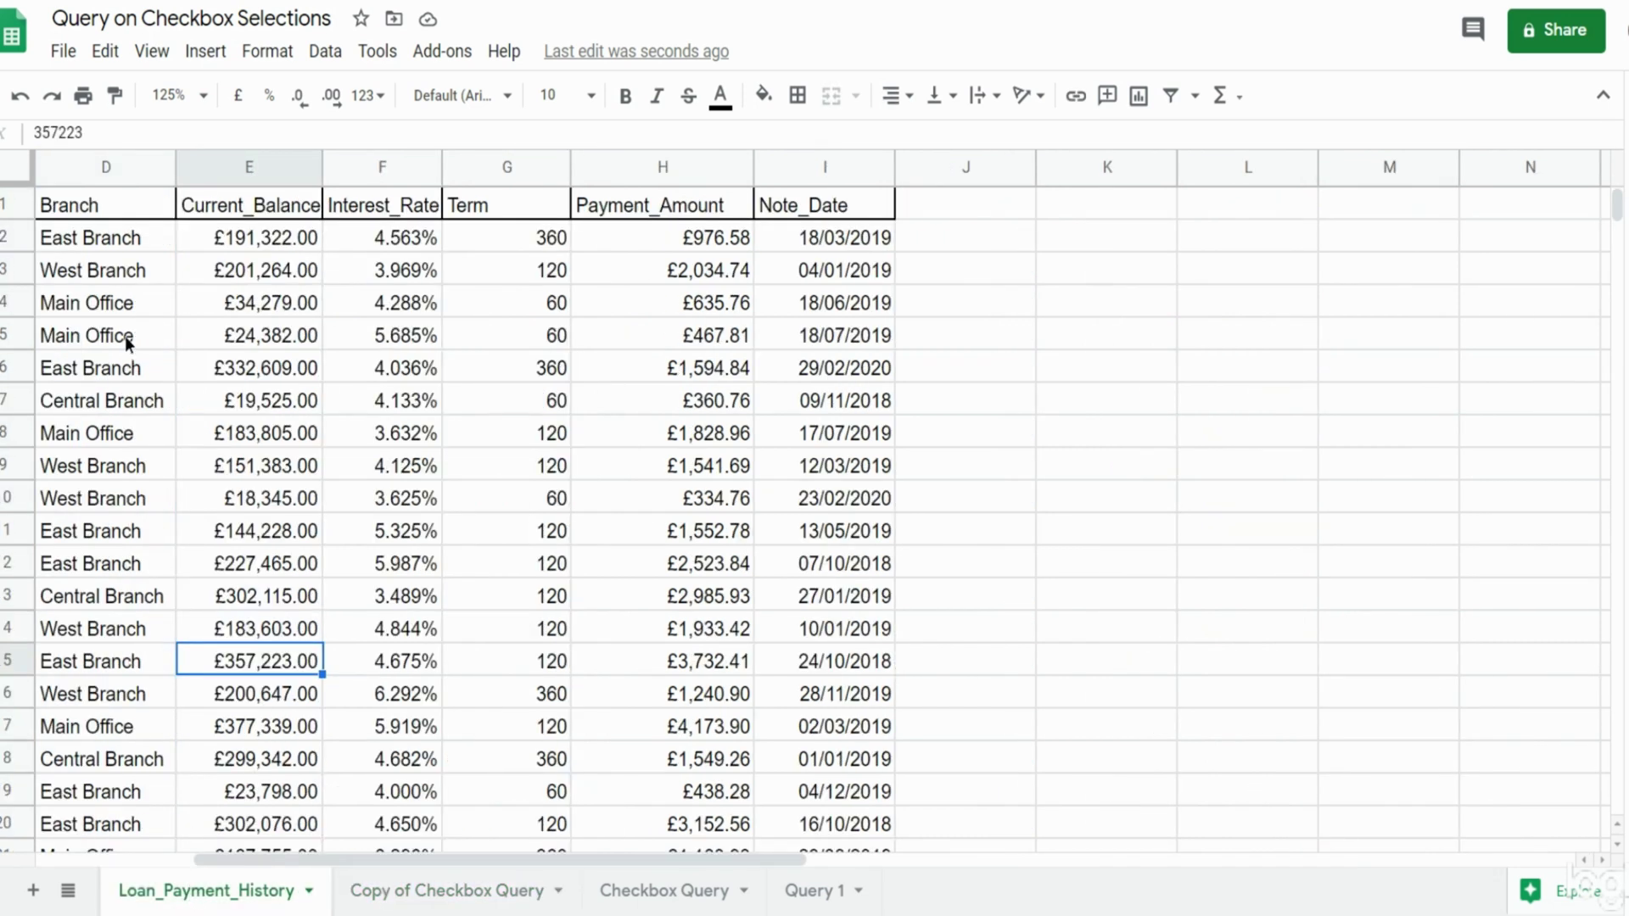
left_click(127, 336)
key("ctrl+Down")
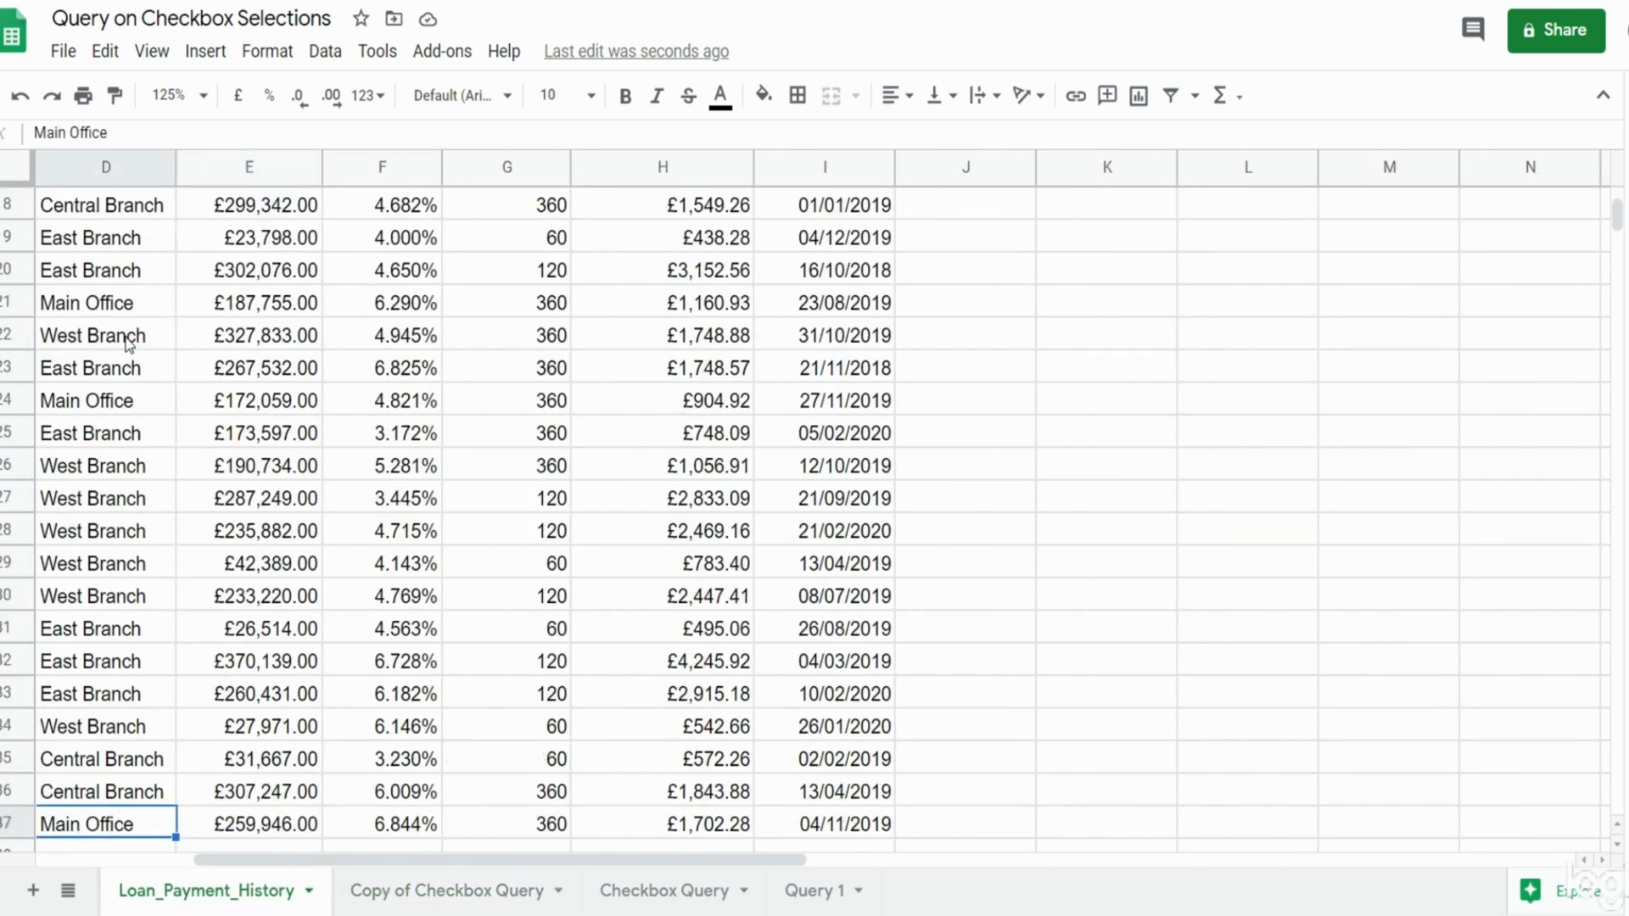
key("ctrl+Home")
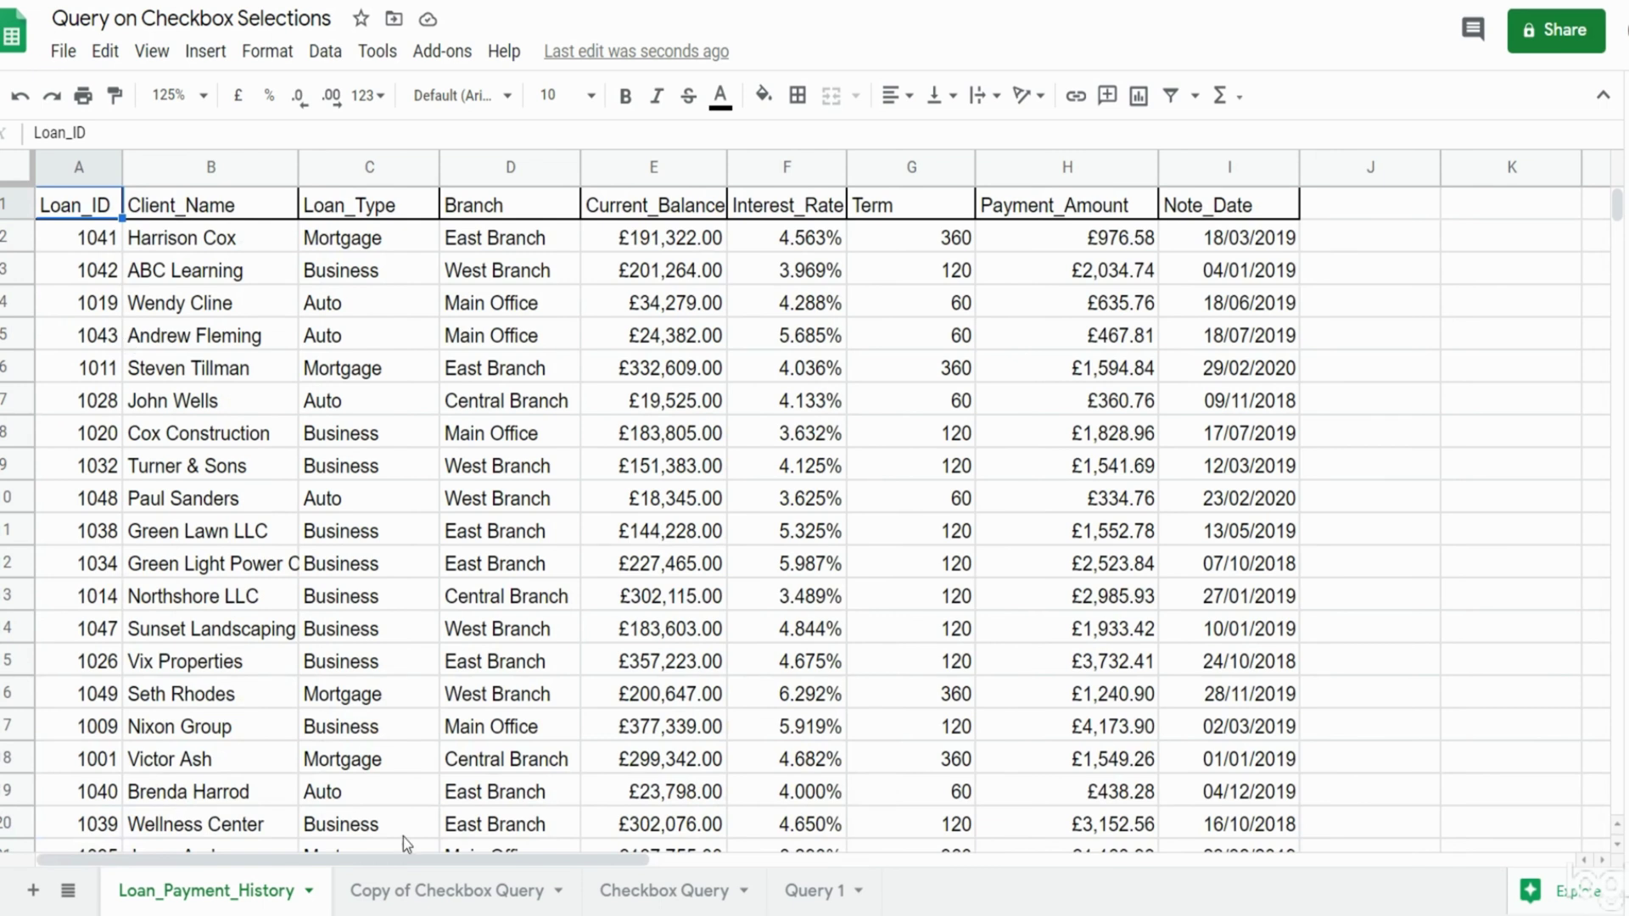
Return to the Copy of Checkbox Query sheet and tick the Include Date Range Criteria checkbox
left_click(418, 892)
left_click(1045, 552)
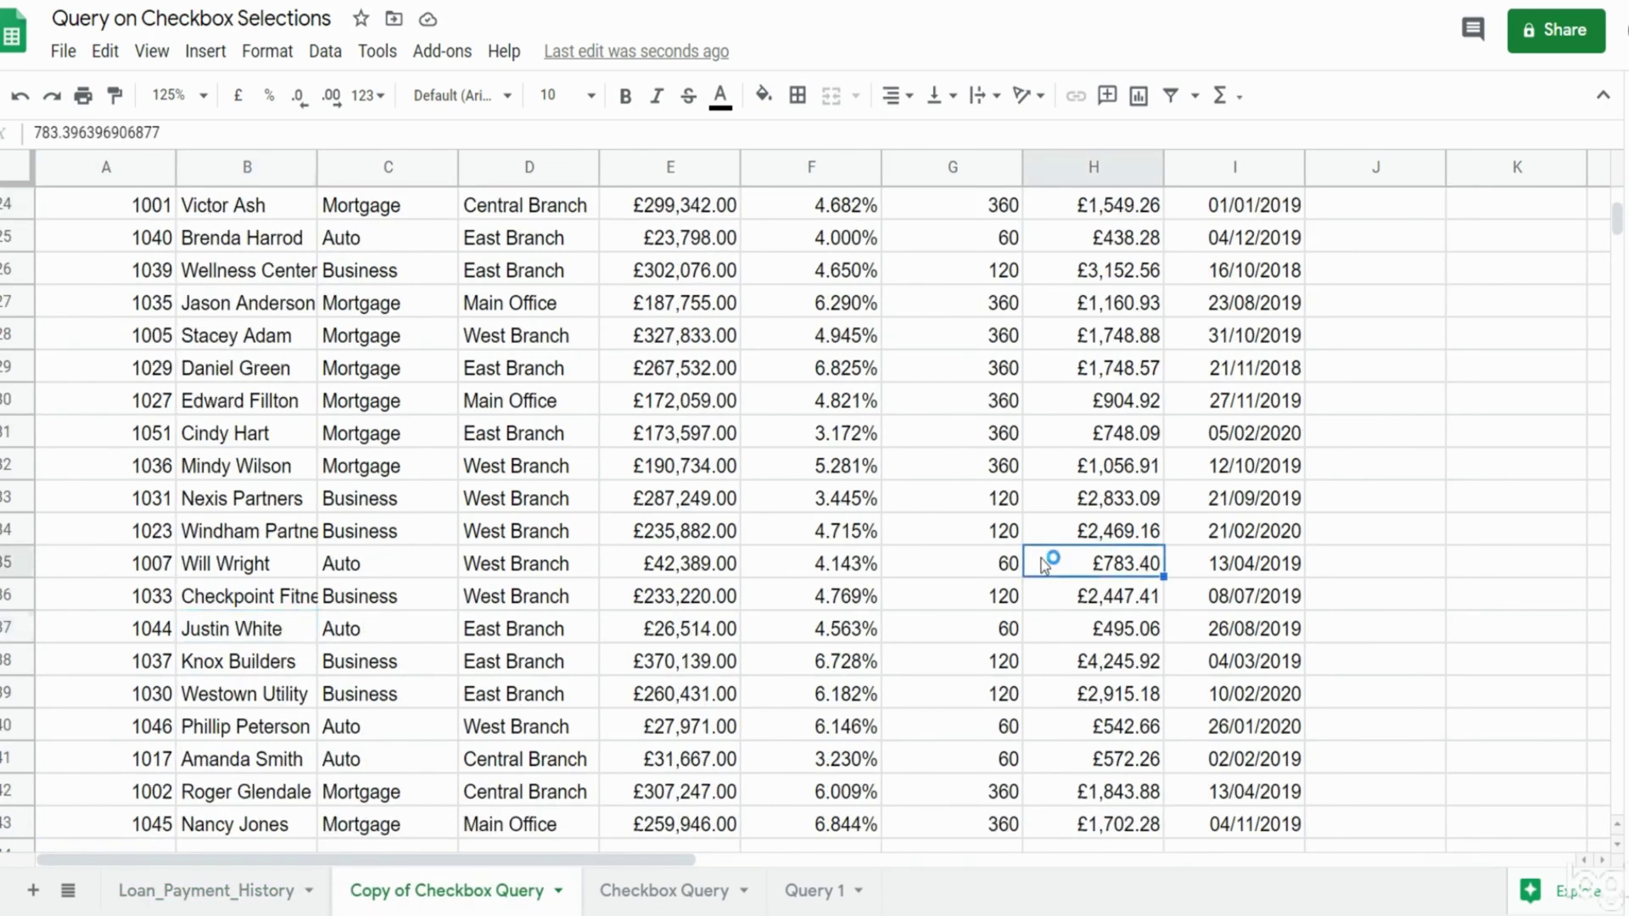
scroll(1043, 543, "up", 8)
left_click(1234, 269)
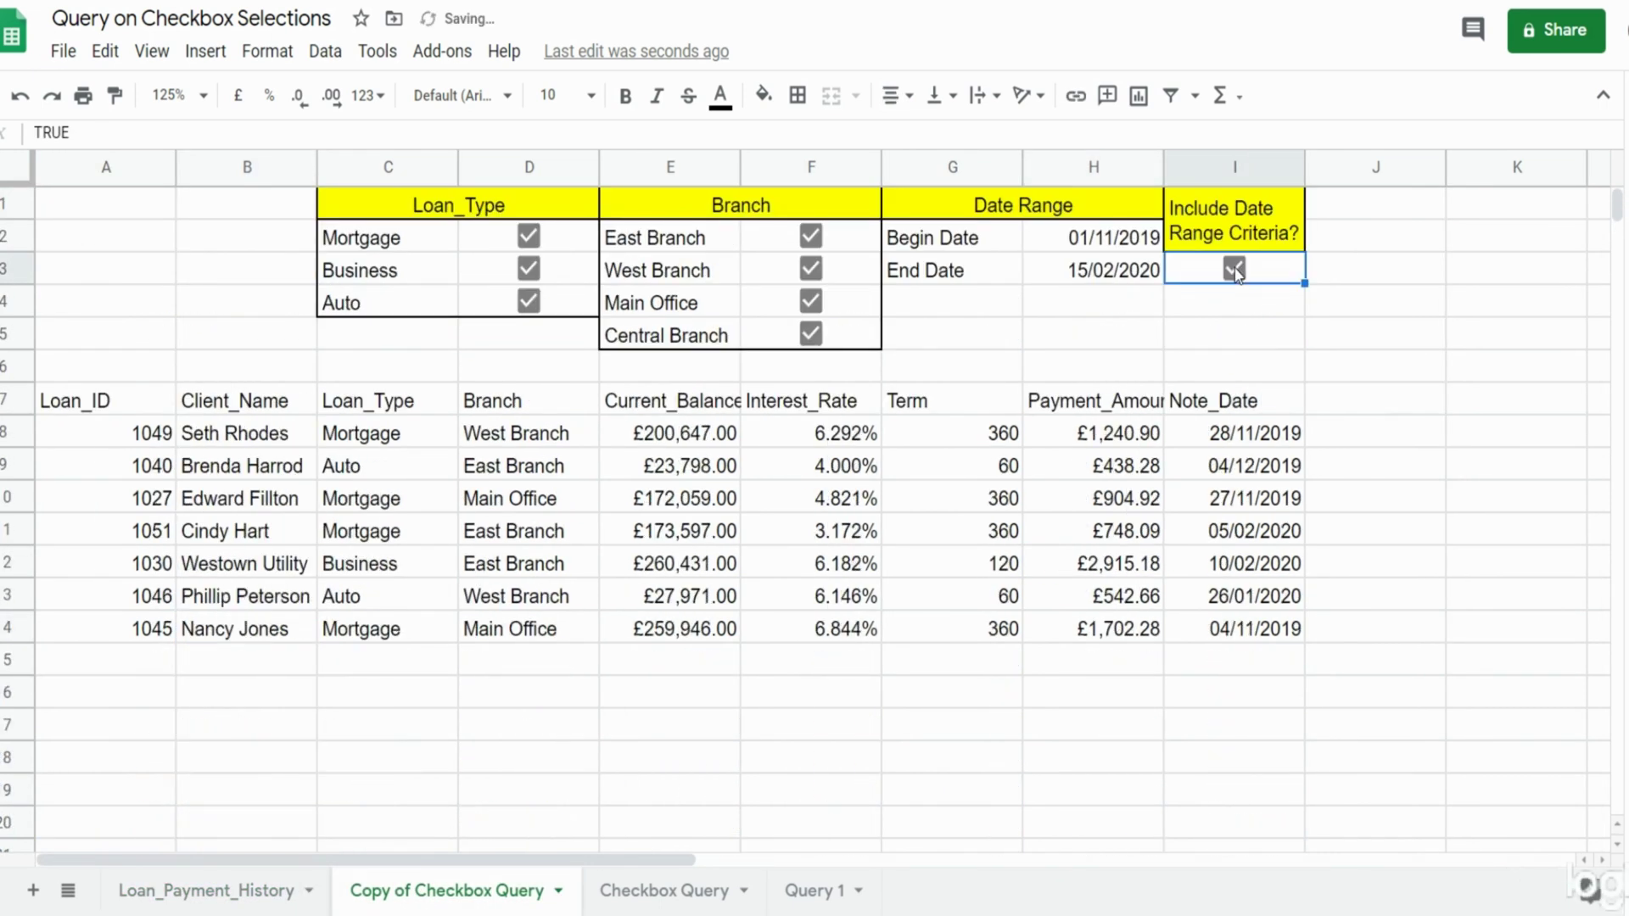
Set the Begin Date of the date range to 01/08/2019 using the cell's date picker
left_click(1120, 244)
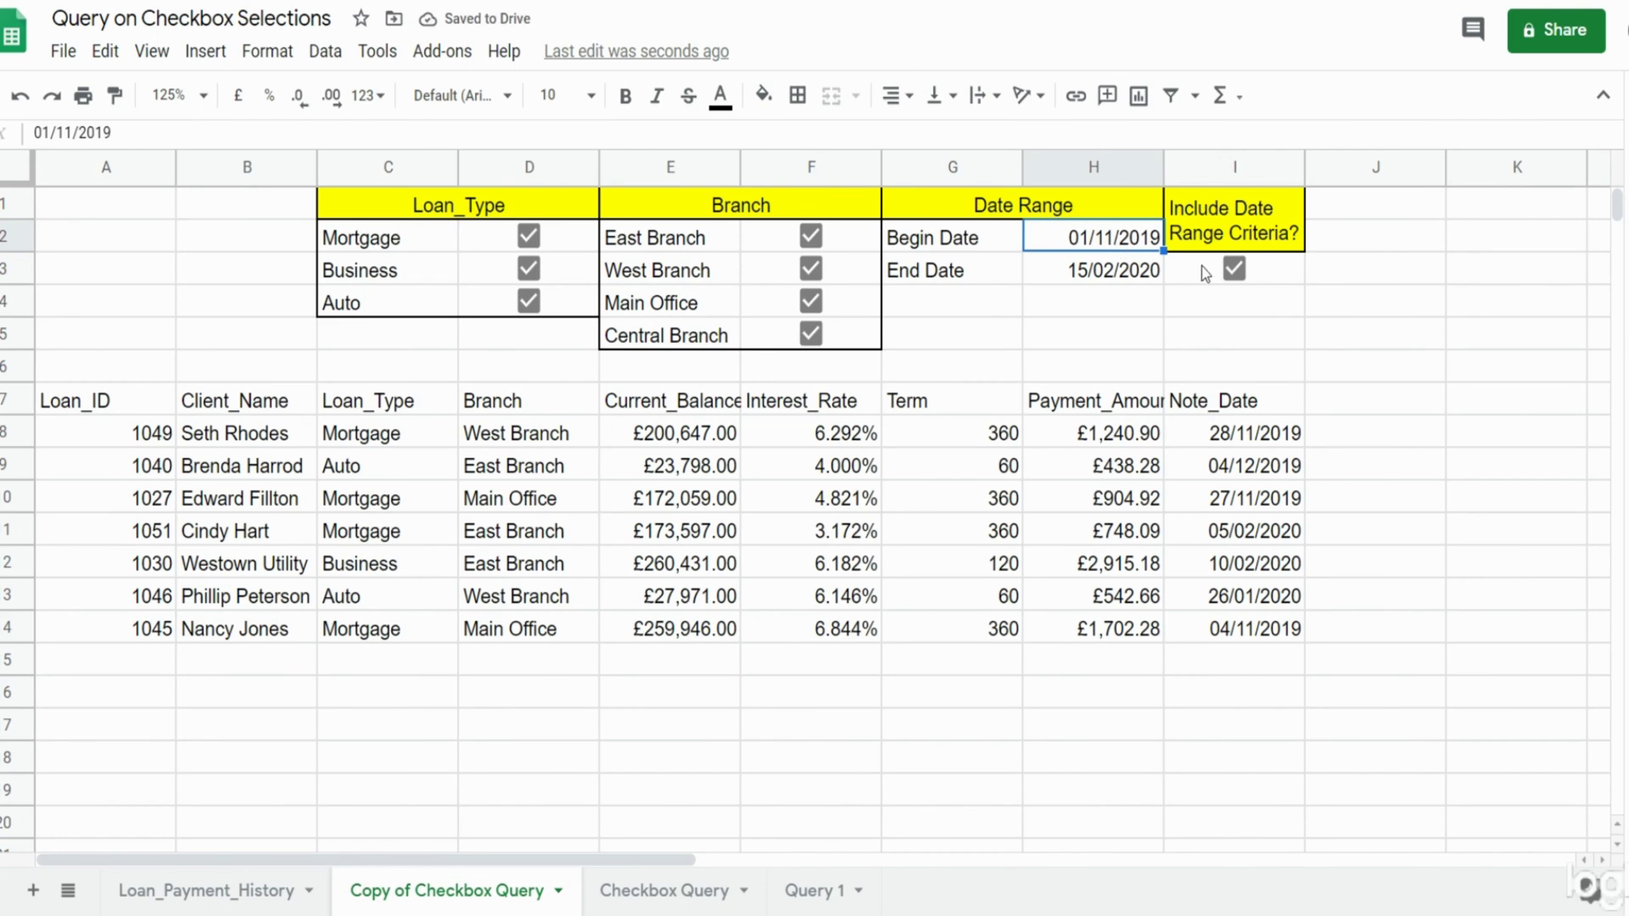
double_click(1130, 244)
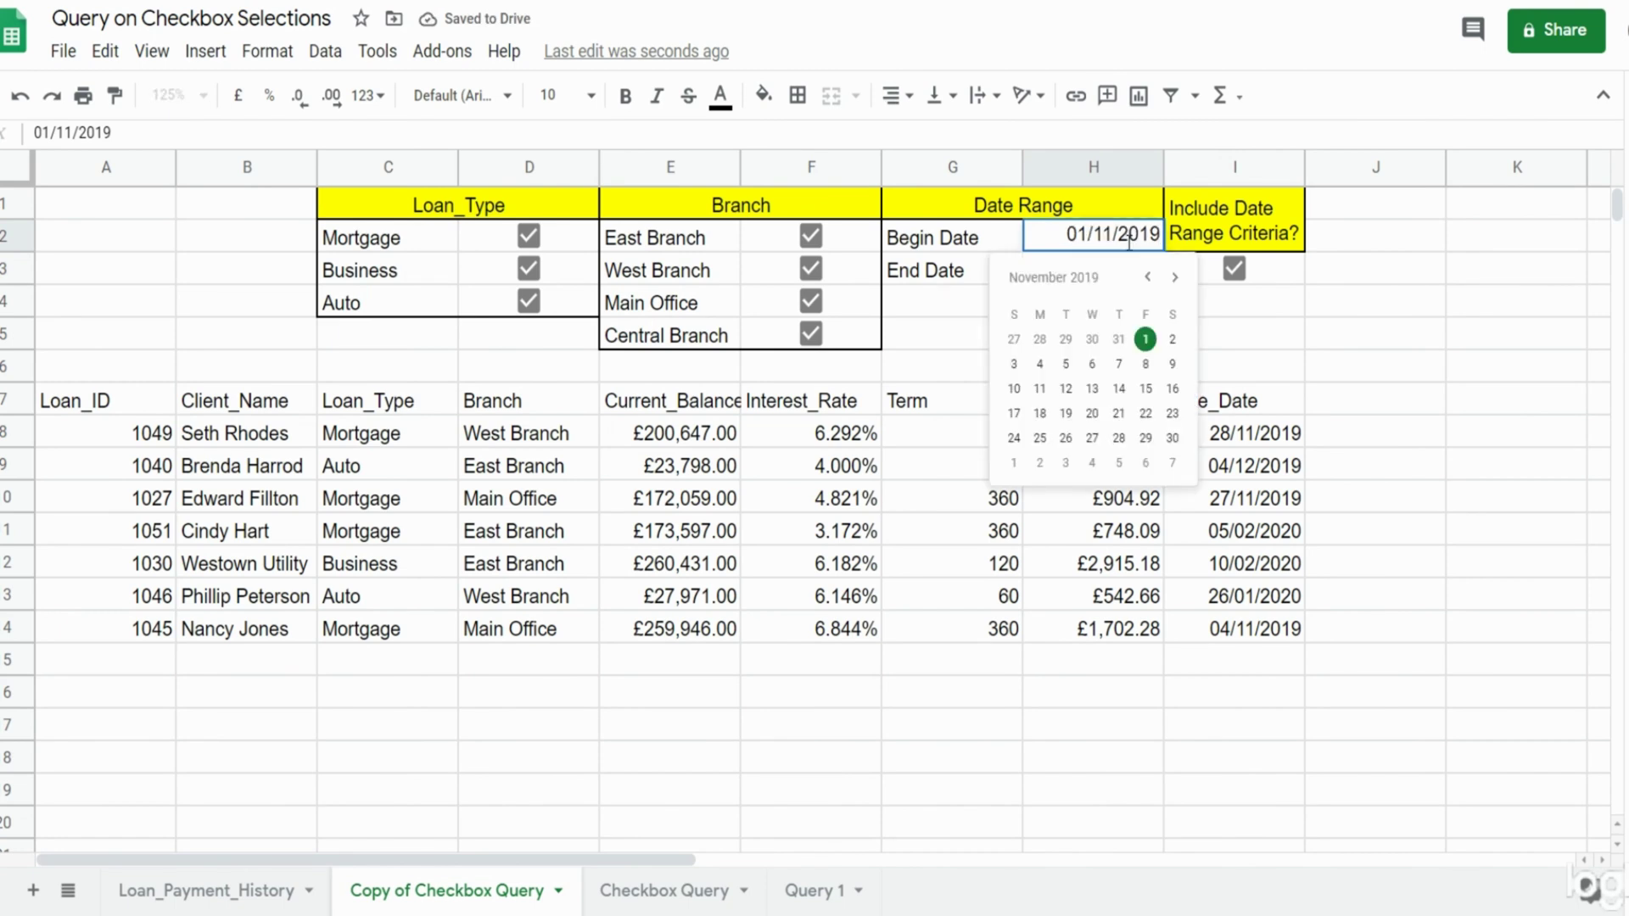
left_click(1147, 278)
left_click(1147, 278)
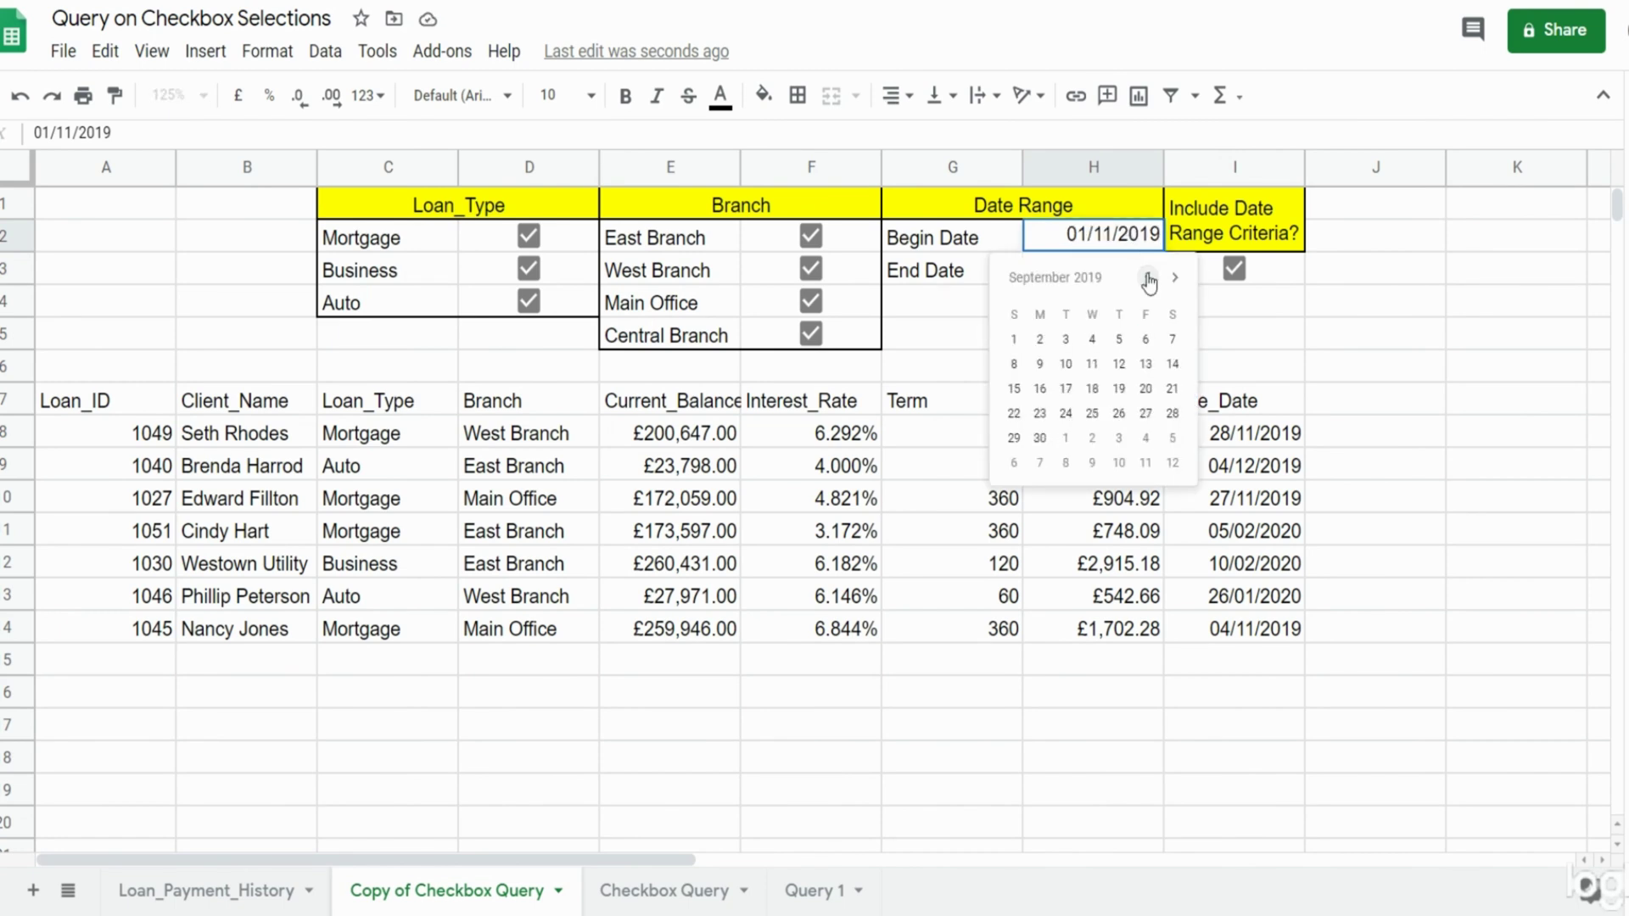
left_click(1147, 277)
left_click(1119, 339)
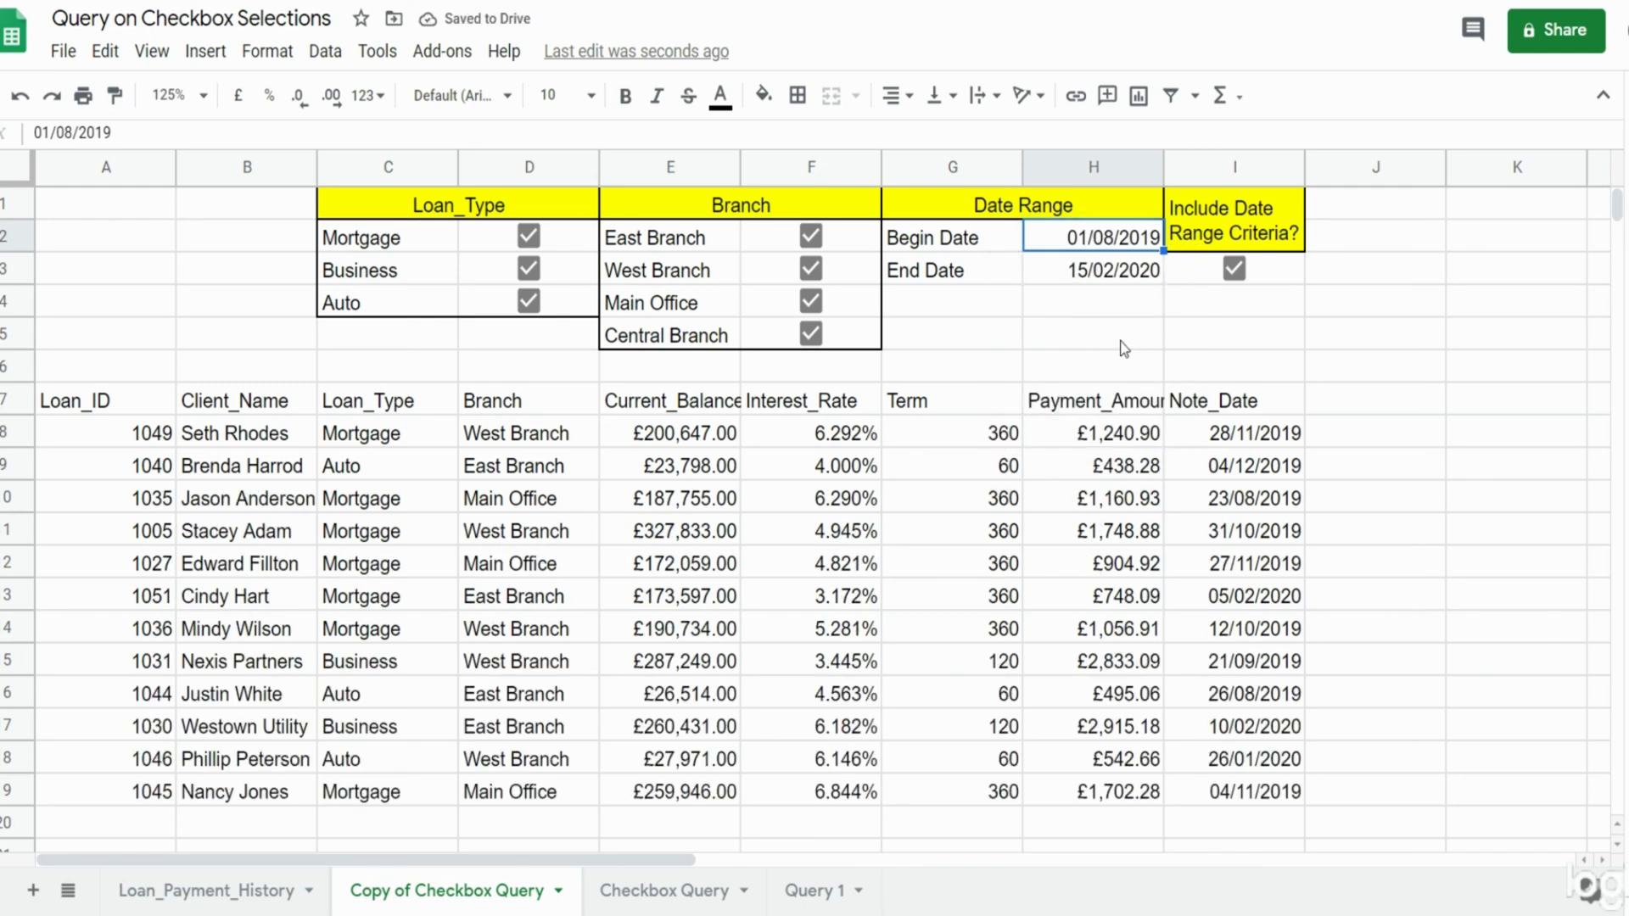
Untick Include Date Range Criteria, look through the returned rows down to the end, and tick the checkbox again
left_click(1235, 268)
scroll(1167, 577, "down", 4)
scroll(1162, 597, "down", 7)
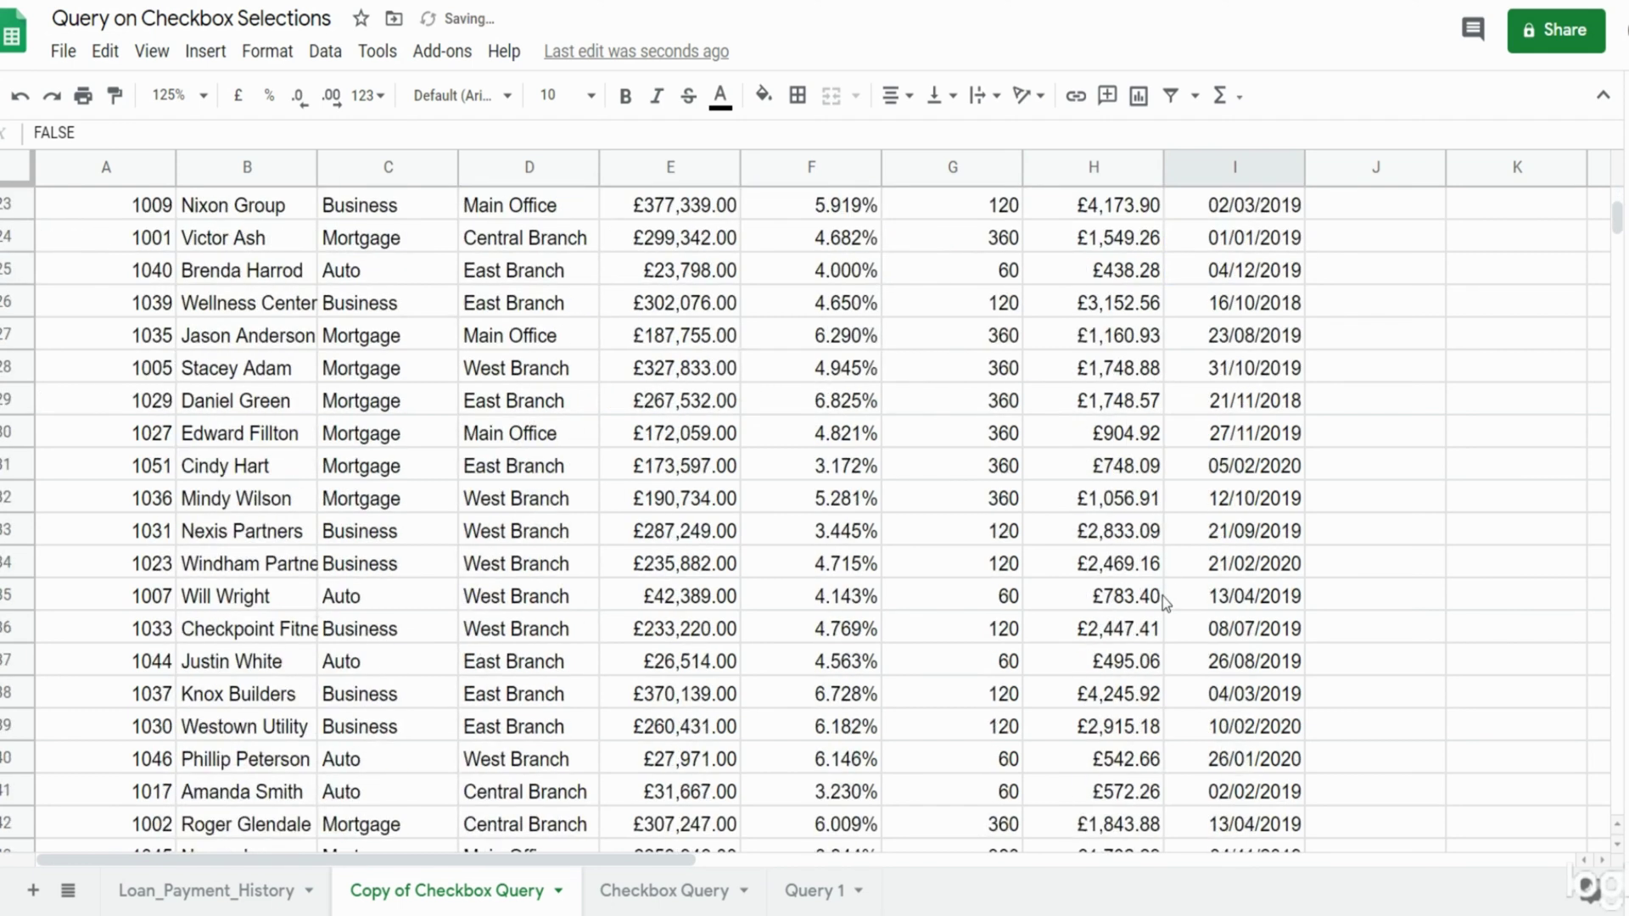
scroll(1162, 597, "up", 11)
key("space")
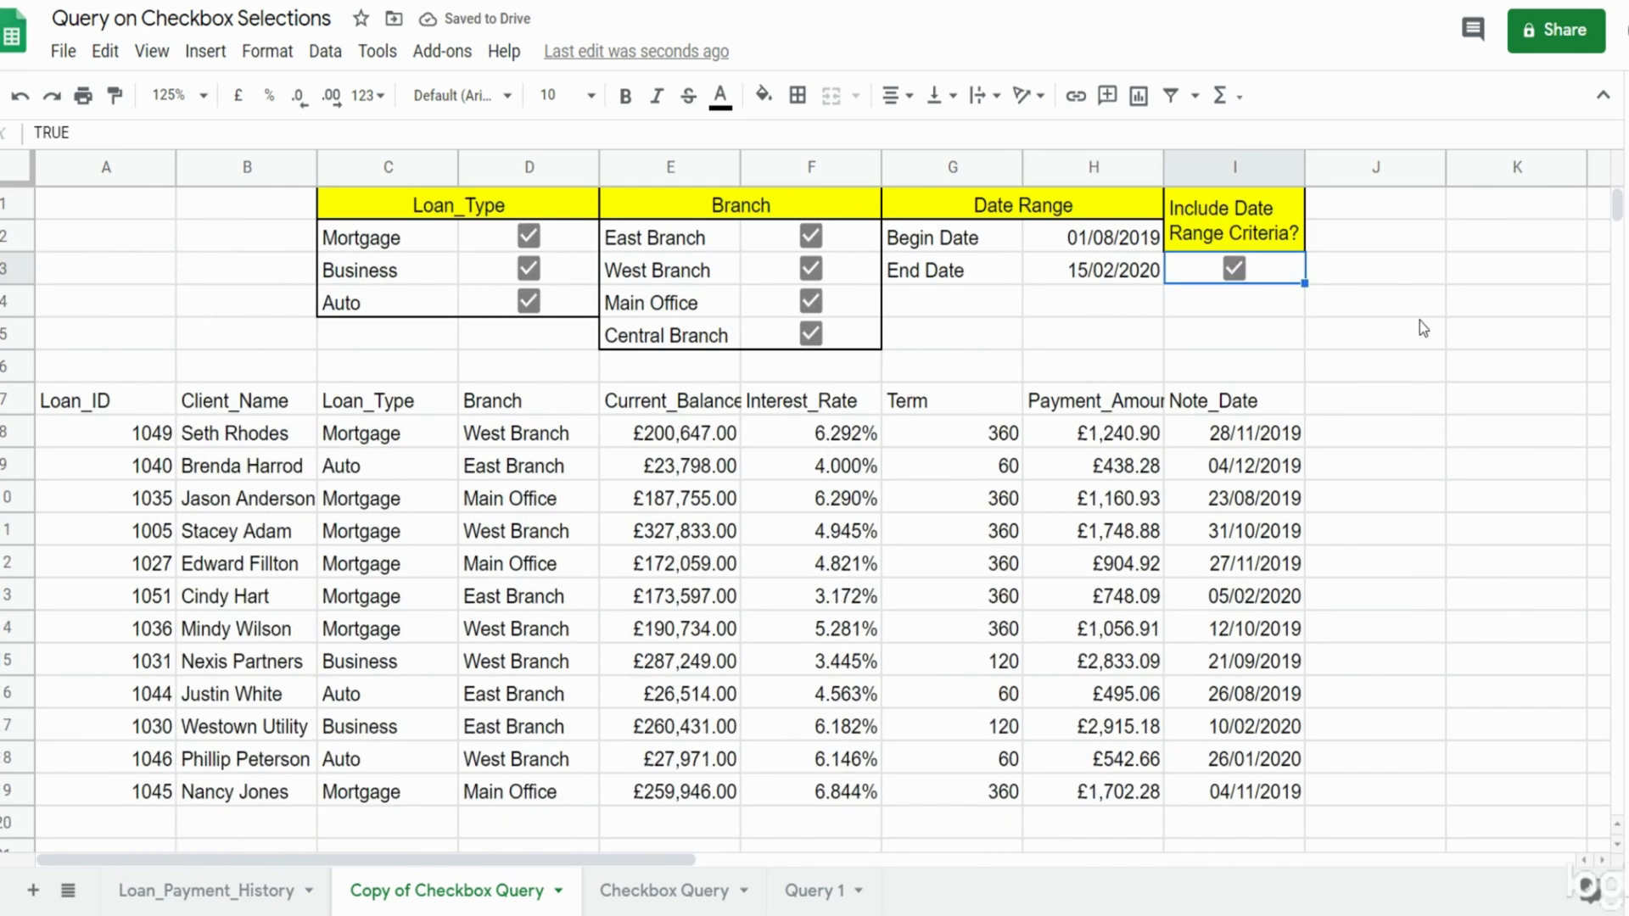